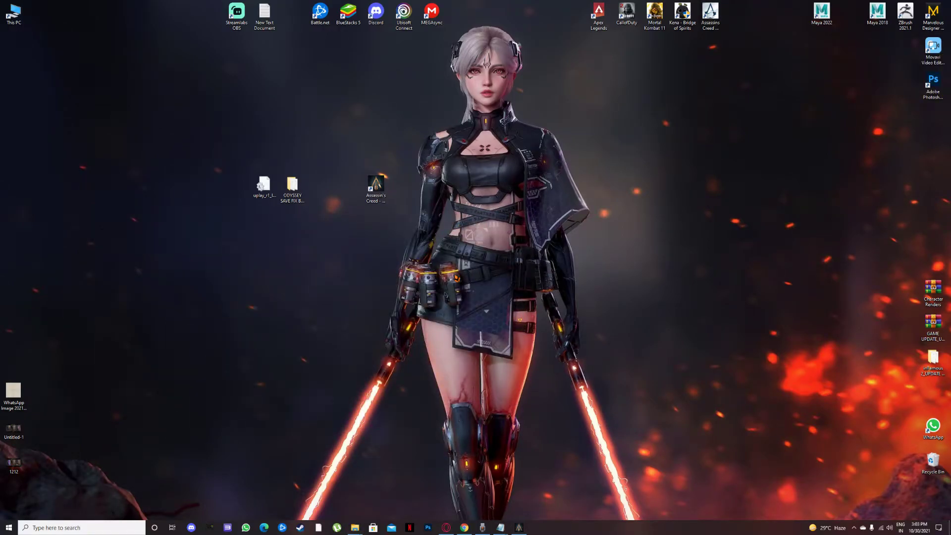
- Select the Assassin's Creed - Odyssey shortcut, then the uplay_r1_loader file on the desktop
{"action": "left_click", "coordinate": [376, 187]}
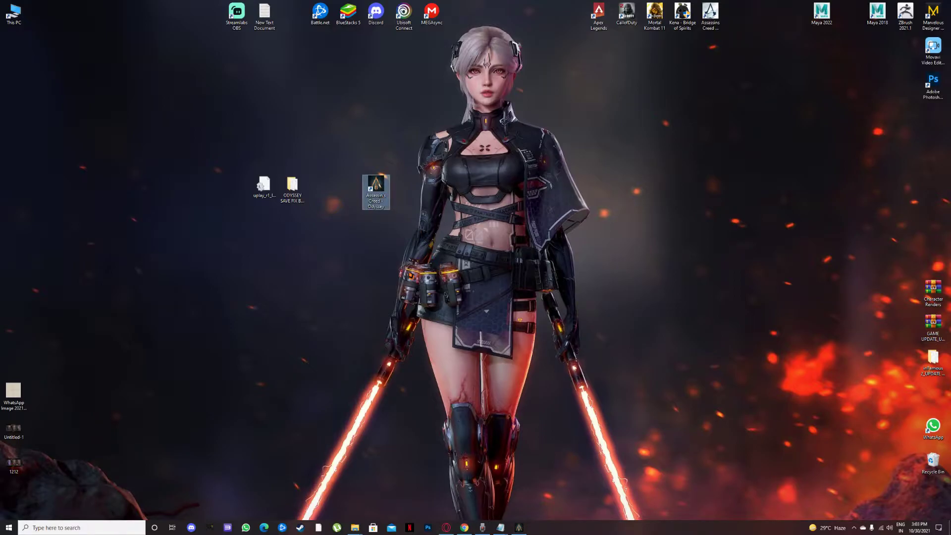
{"action": "left_click", "coordinate": [337, 278]}
{"action": "left_click", "coordinate": [274, 206]}
- Browse to D:\Games and rename the uplay_emu folder to uplay_emu001
{"action": "double_click", "coordinate": [14, 13]}
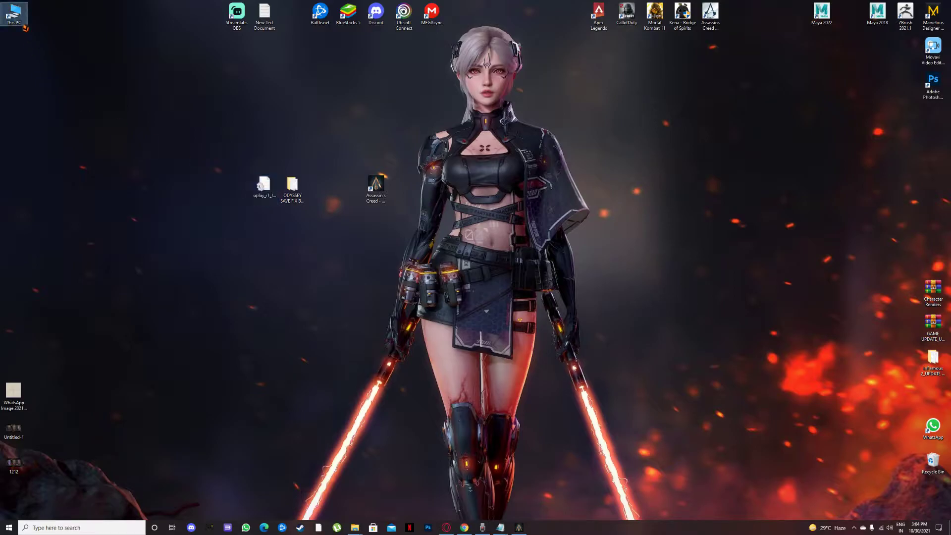
{"action": "mouse_move", "coordinate": [404, 223]}
{"action": "left_mouse_down"}
{"action": "mouse_move", "coordinate": [513, 188]}
{"action": "mouse_move", "coordinate": [513, 90]}
{"action": "left_mouse_up"}
{"action": "double_click", "coordinate": [405, 218]}
{"action": "left_click", "coordinate": [321, 147]}
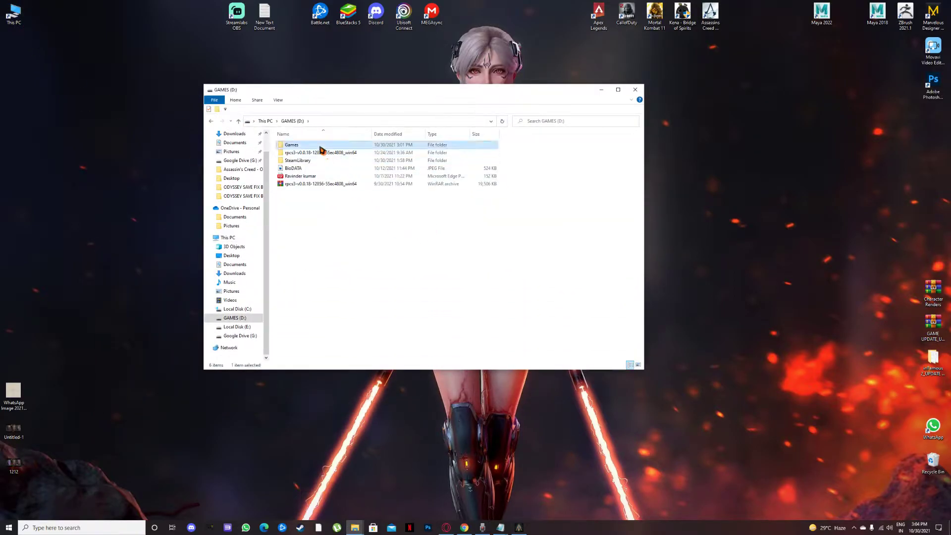
{"action": "double_click", "coordinate": [320, 147]}
{"action": "left_click", "coordinate": [322, 200]}
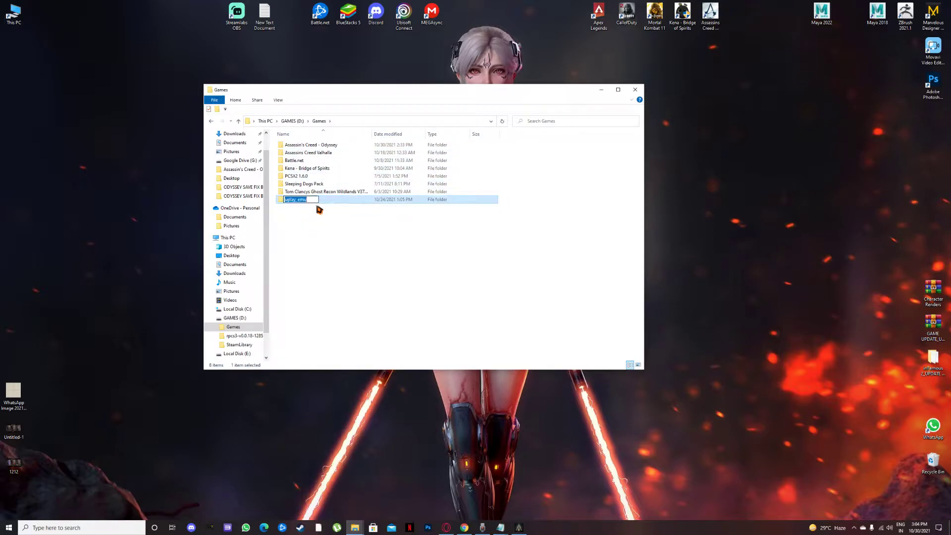
{"action": "left_click", "coordinate": [316, 200]}
{"action": "key", "text": "Return"}
- Close Explorer and preview uplay_r1_loader without making changes
{"action": "left_click", "coordinate": [635, 89]}
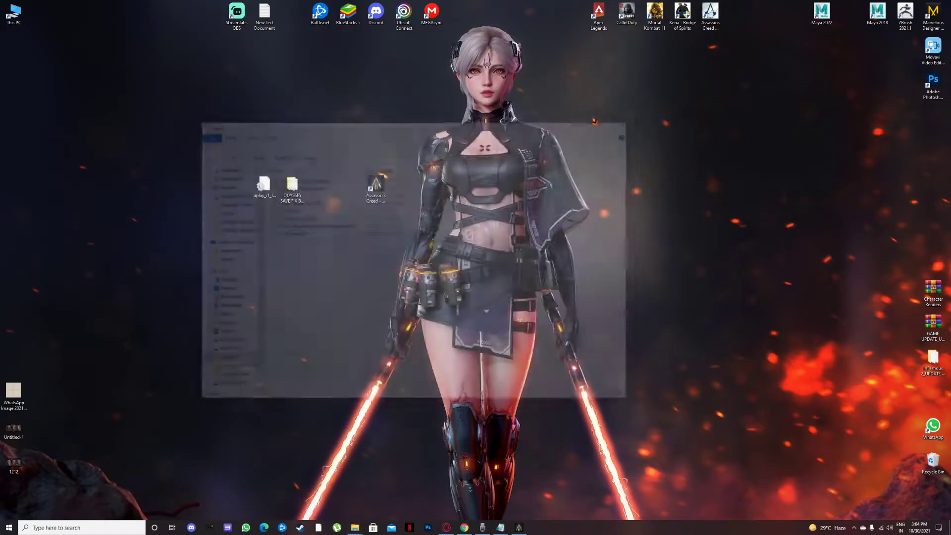
{"action": "double_click", "coordinate": [263, 185]}
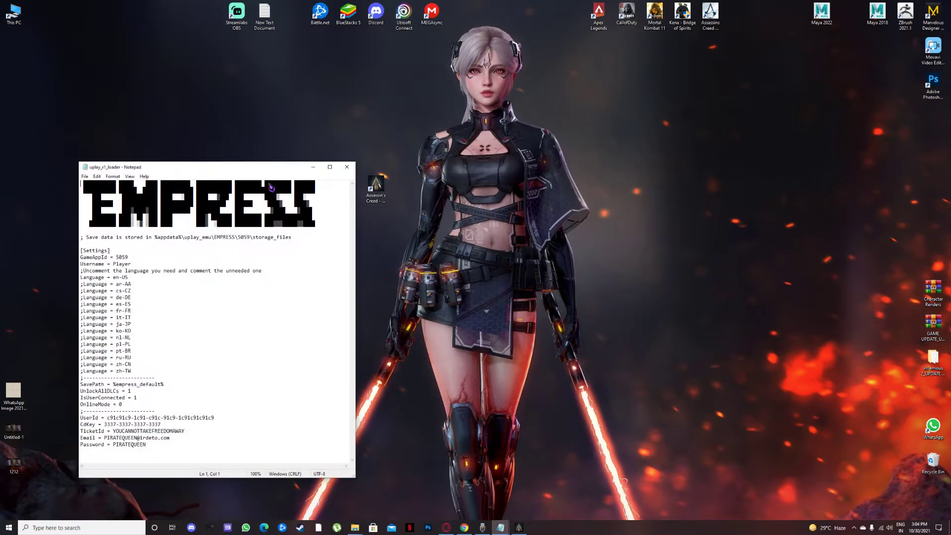
{"action": "left_click", "coordinate": [346, 166]}
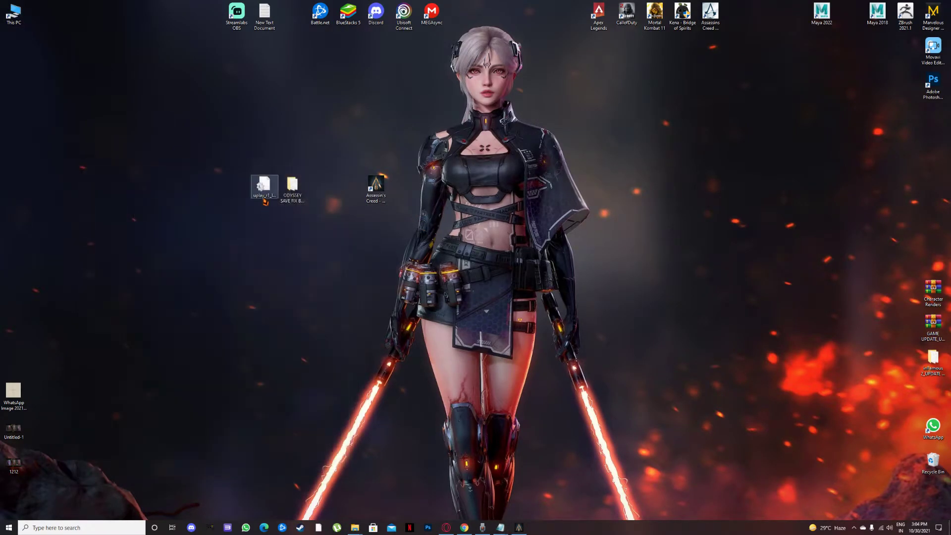
- Paste the desktop uplay_r1_loader into the Odyssey install folder, replacing the existing file
{"action": "left_click", "coordinate": [375, 187]}
{"action": "right_click", "coordinate": [375, 188]}
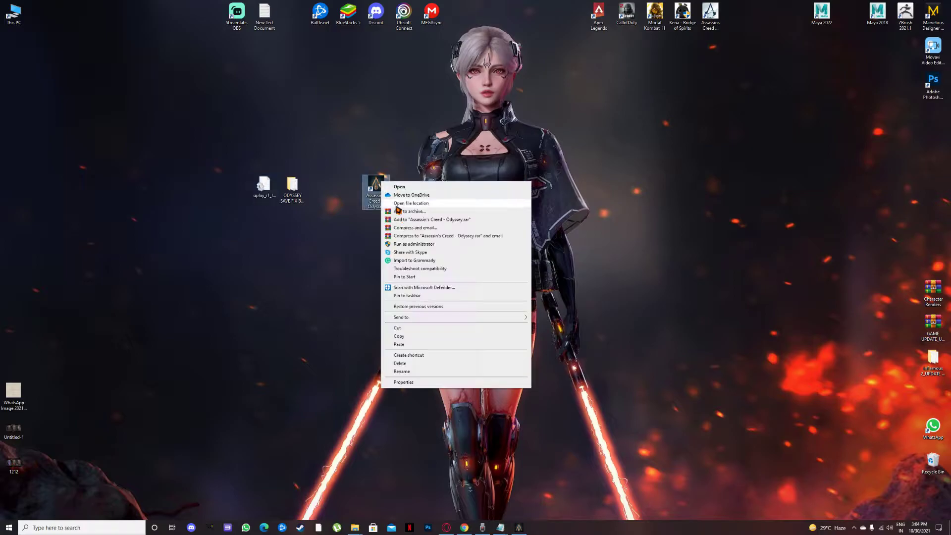
{"action": "left_click", "coordinate": [416, 204]}
{"action": "scroll", "coordinate": [522, 319], "scroll_direction": "down", "scroll_amount": 5}
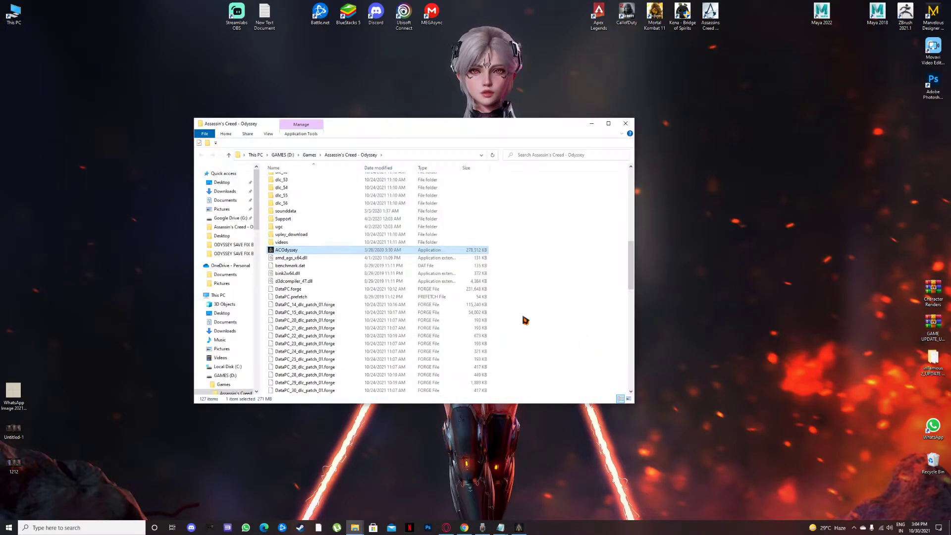
{"action": "scroll", "coordinate": [522, 319], "scroll_direction": "down", "scroll_amount": 5}
{"action": "key", "text": "ctrl+v"}
{"action": "left_click", "coordinate": [471, 217]}
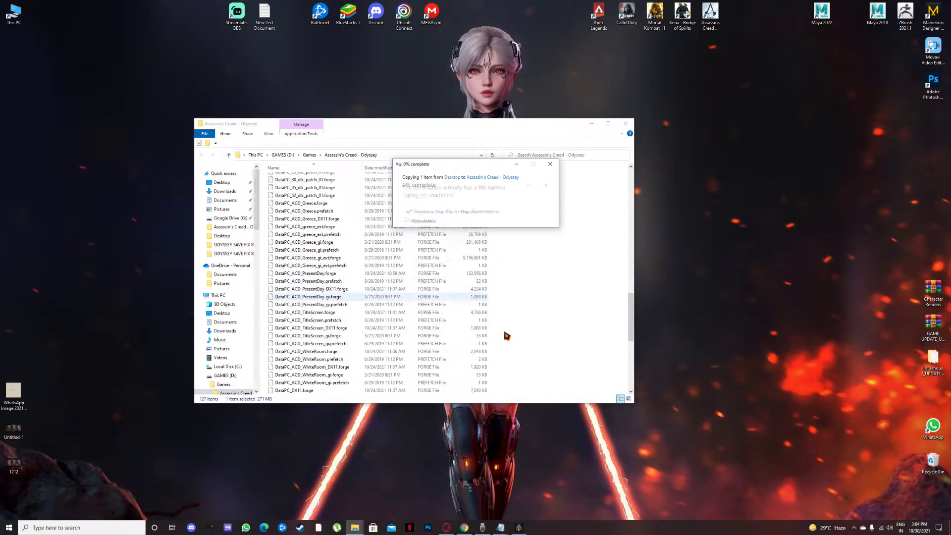
- Reposition and enlarge the game folder window, then select uplay_r1_loader there
{"action": "left_click", "coordinate": [502, 339]}
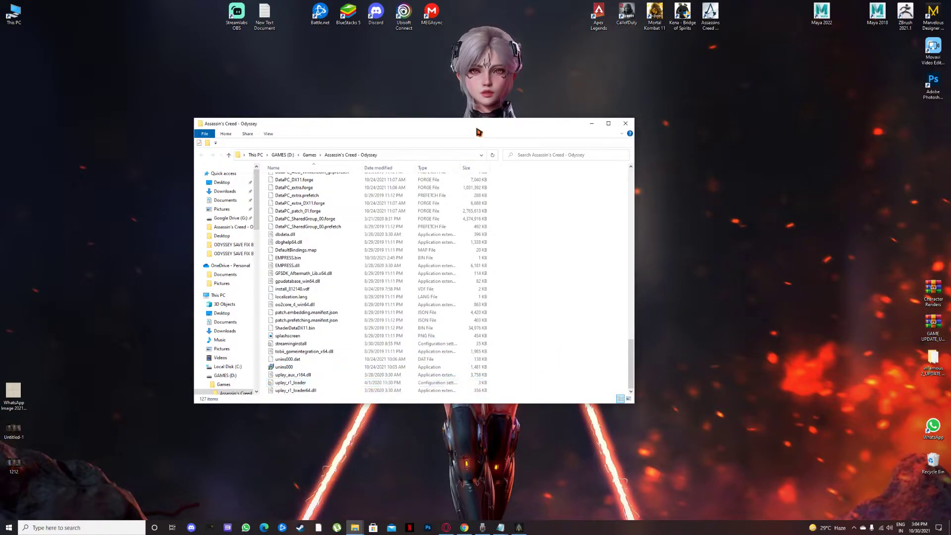
{"action": "left_click_drag", "start_coordinate": [467, 127], "coordinate": [700, 170]}
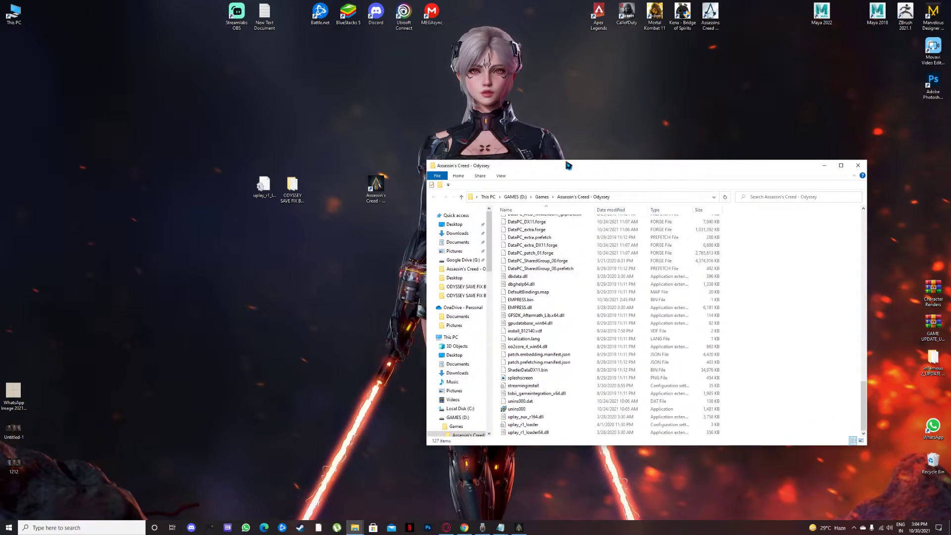
{"action": "left_click_drag", "start_coordinate": [568, 162], "coordinate": [563, 98]}
{"action": "left_click", "coordinate": [386, 188]}
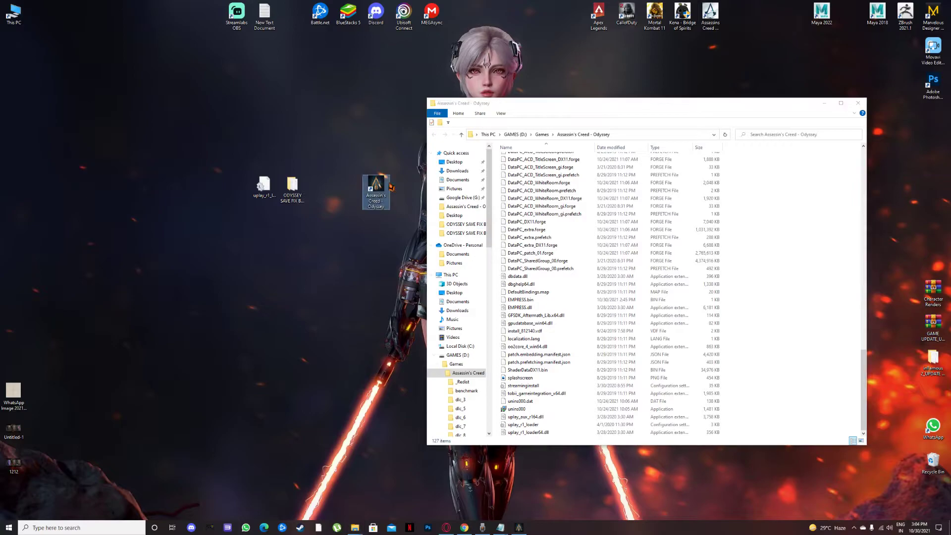
{"action": "left_click_drag", "start_coordinate": [681, 106], "coordinate": [662, 115]}
{"action": "left_click", "coordinate": [512, 434]}
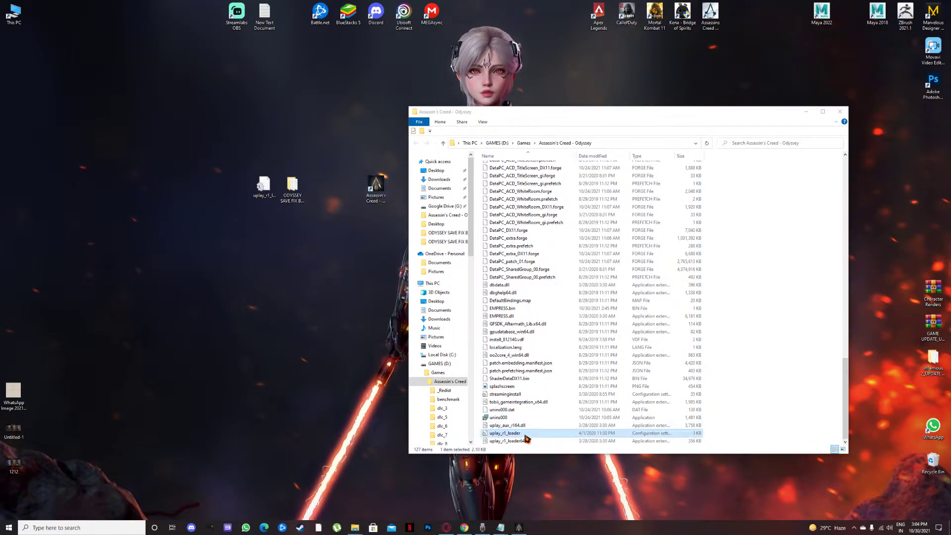
{"action": "left_click", "coordinate": [516, 436]}
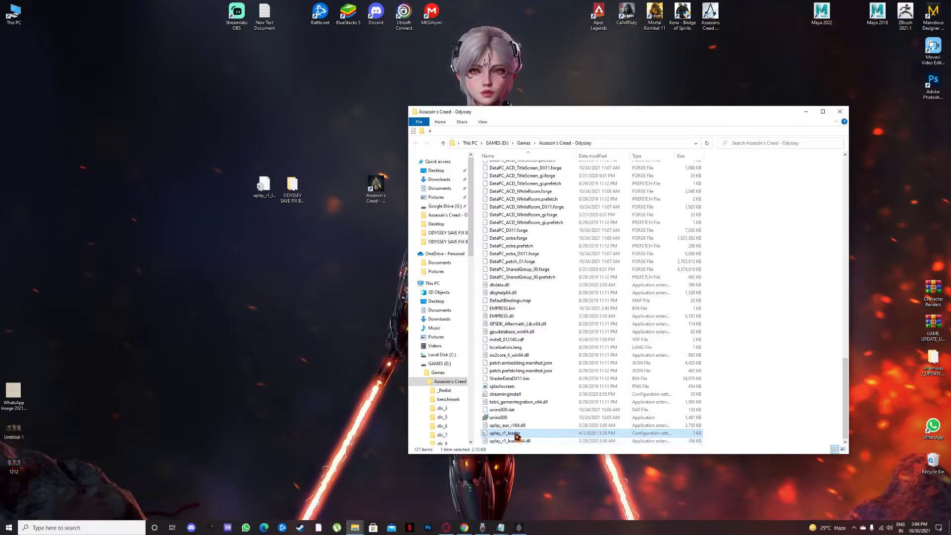
{"action": "mouse_move", "coordinate": [513, 441]}
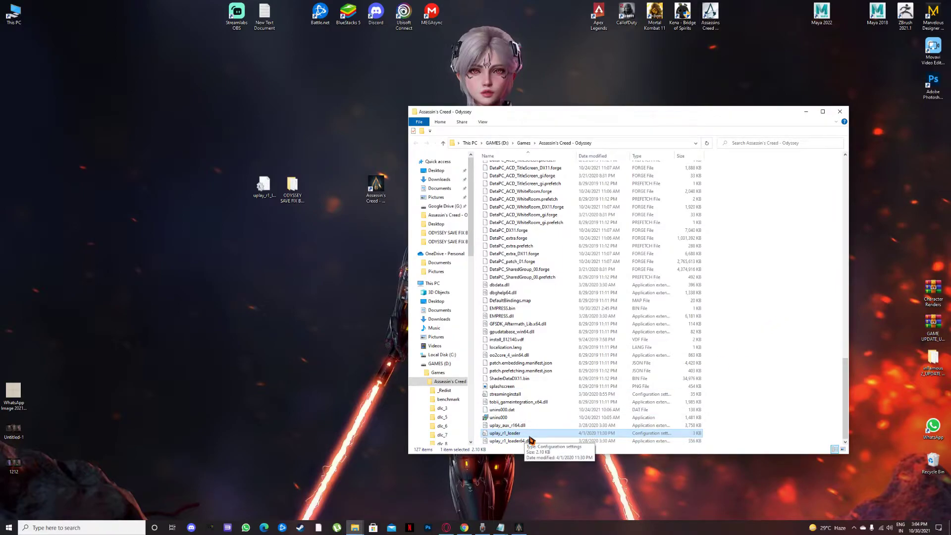
{"action": "double_click", "coordinate": [537, 437]}
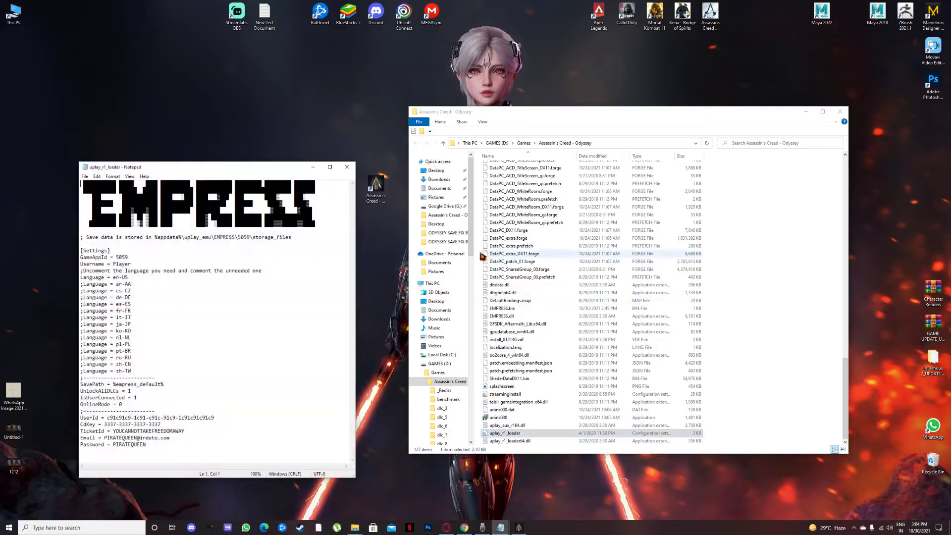
{"action": "left_click_drag", "start_coordinate": [270, 171], "coordinate": [708, 138]}
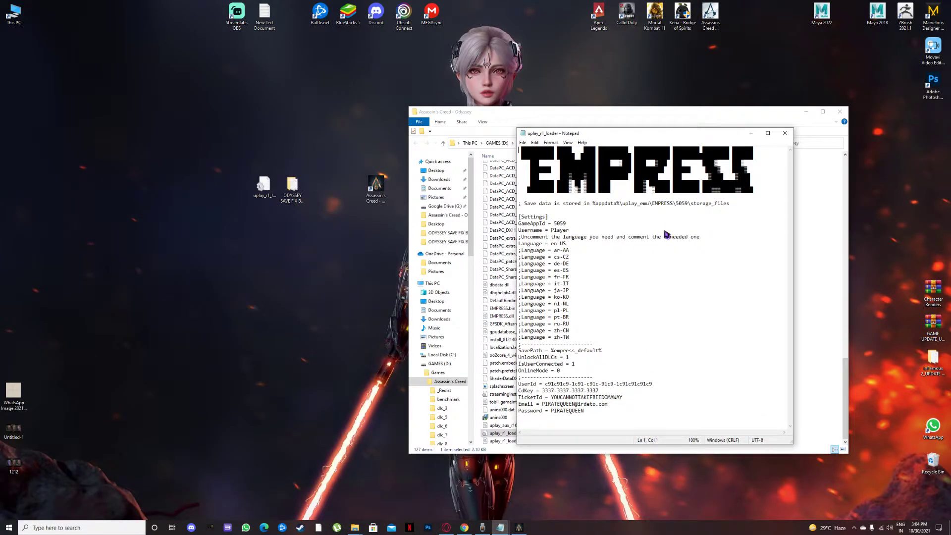
{"action": "mouse_move", "coordinate": [634, 139]}
{"action": "left_mouse_down"}
{"action": "mouse_move", "coordinate": [542, 140]}
{"action": "mouse_move", "coordinate": [605, 168]}
{"action": "mouse_move", "coordinate": [558, 138]}
{"action": "mouse_move", "coordinate": [592, 153]}
{"action": "left_mouse_up"}
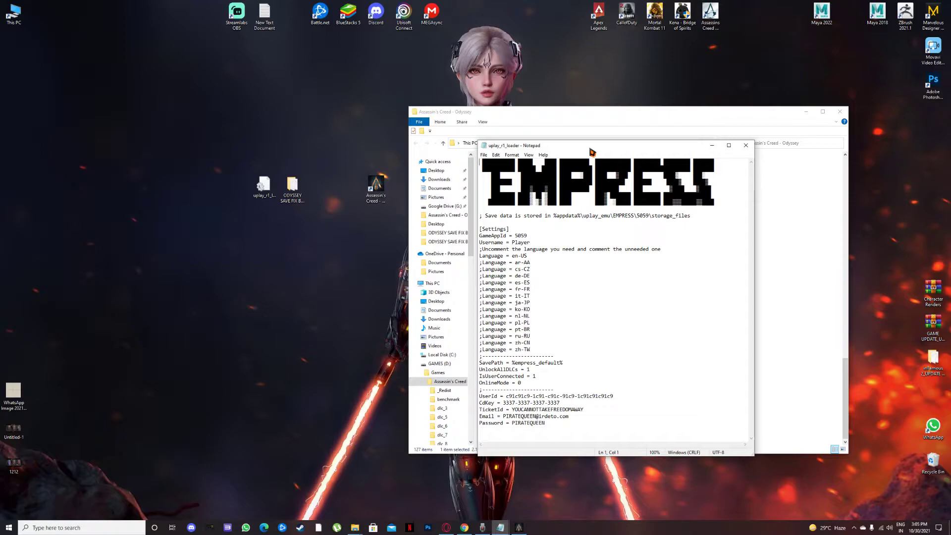
{"action": "left_click_drag", "start_coordinate": [594, 151], "coordinate": [601, 185]}
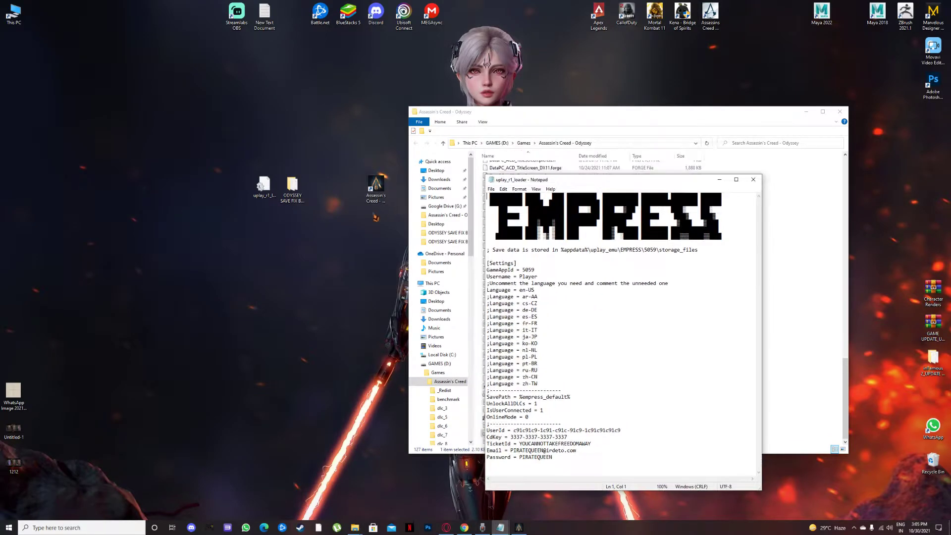
{"action": "double_click", "coordinate": [264, 187]}
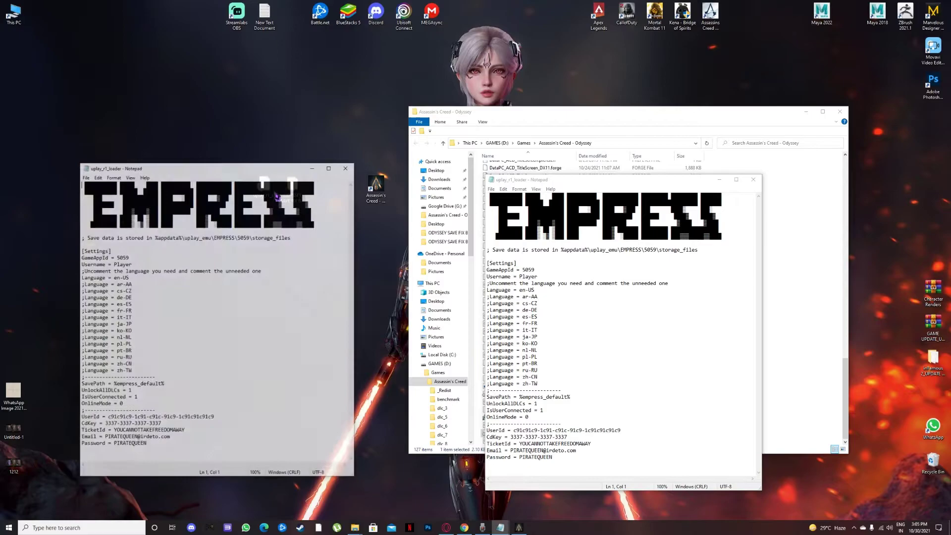
{"action": "left_click_drag", "start_coordinate": [261, 156], "coordinate": [282, 152]}
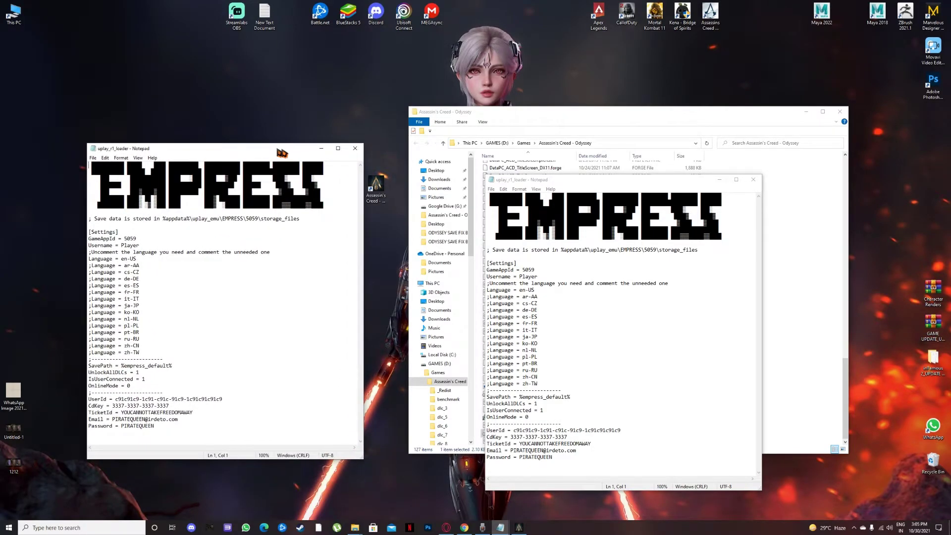
- Close the desktop loader copy and place the save fix's uplay_r1_loader beside the original
{"action": "left_click", "coordinate": [354, 148]}
{"action": "double_click", "coordinate": [291, 188]}
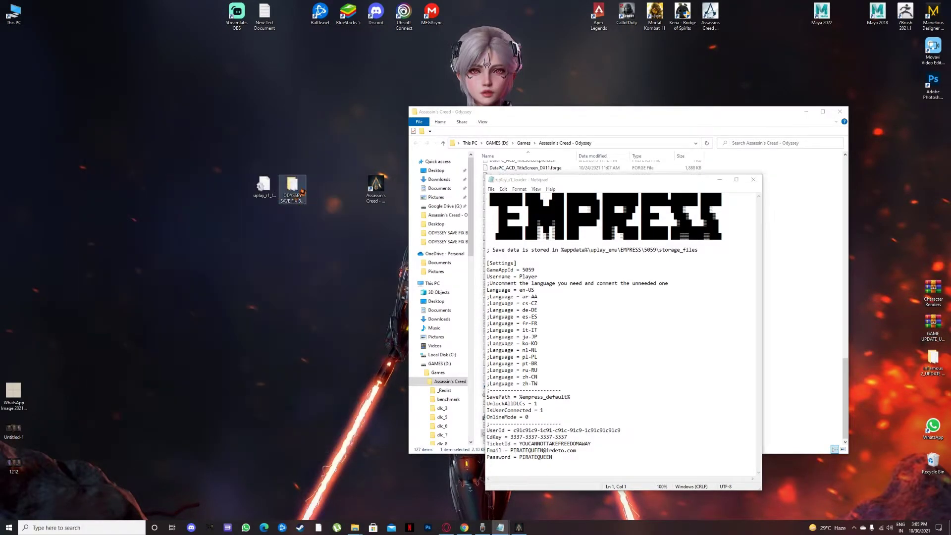
{"action": "double_click", "coordinate": [190, 304]}
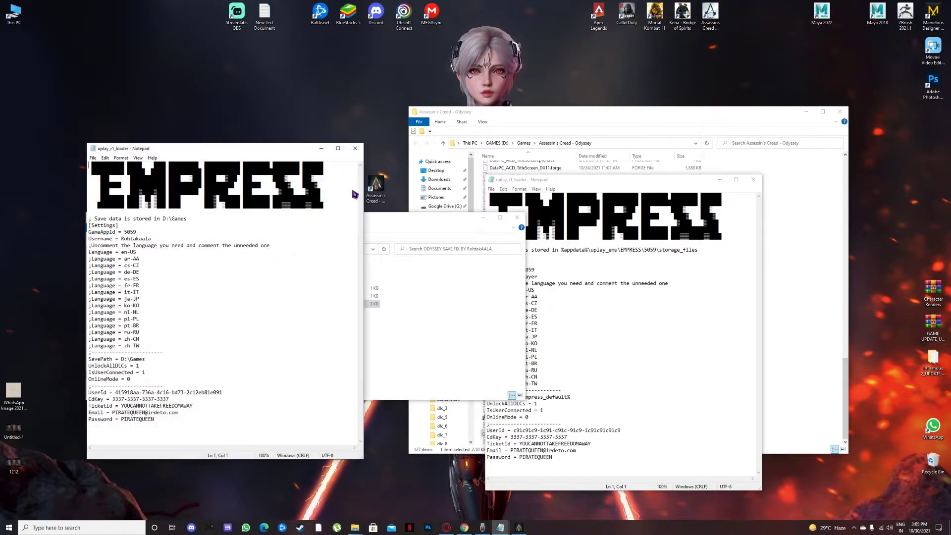
{"action": "left_click_drag", "start_coordinate": [286, 152], "coordinate": [381, 159]}
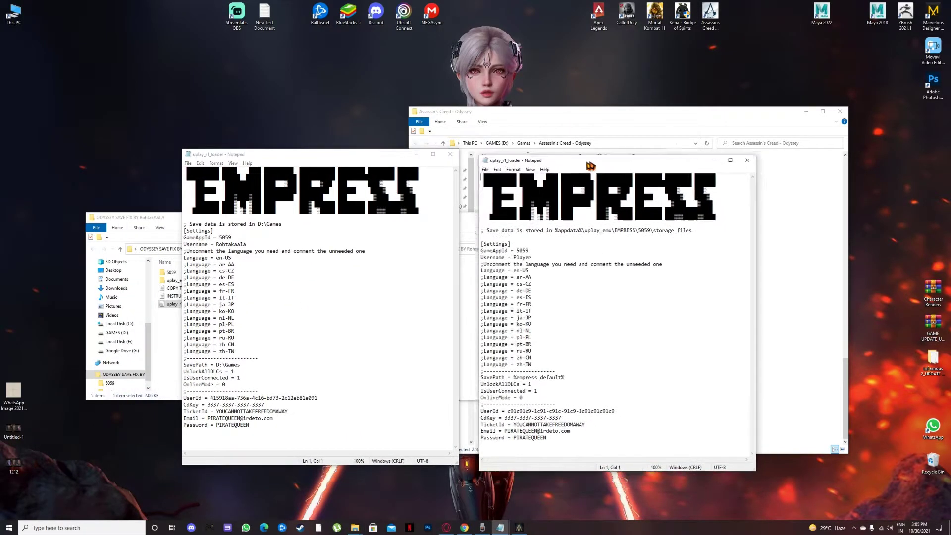
{"action": "left_click_drag", "start_coordinate": [599, 186], "coordinate": [580, 167]}
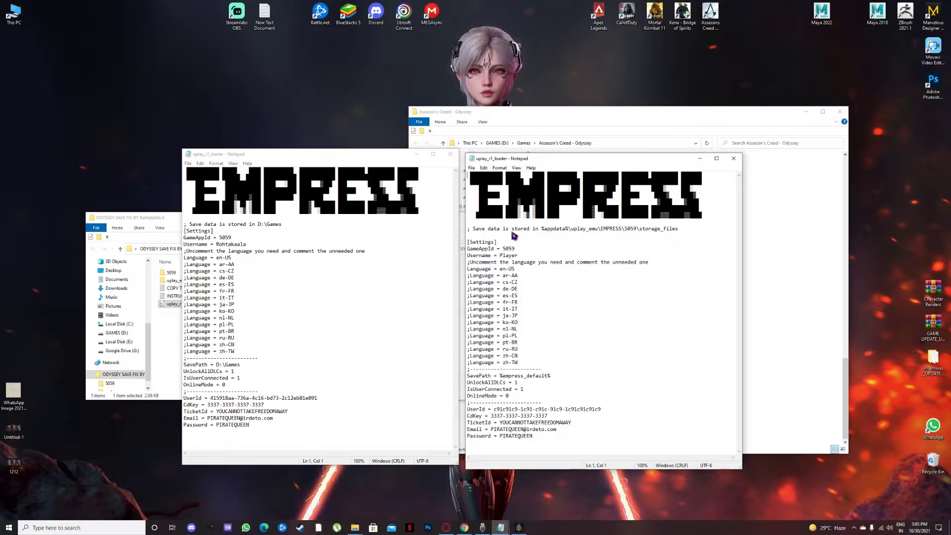
- Highlight the original's appdata save path and the fix config's D:\Games path
{"action": "left_click_drag", "start_coordinate": [542, 230], "coordinate": [696, 236]}
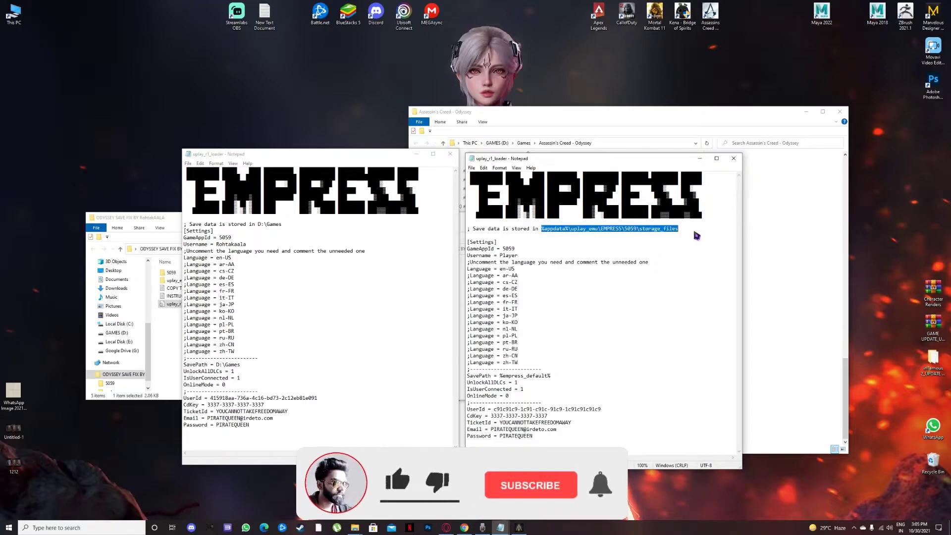
{"action": "left_click", "coordinate": [265, 229]}
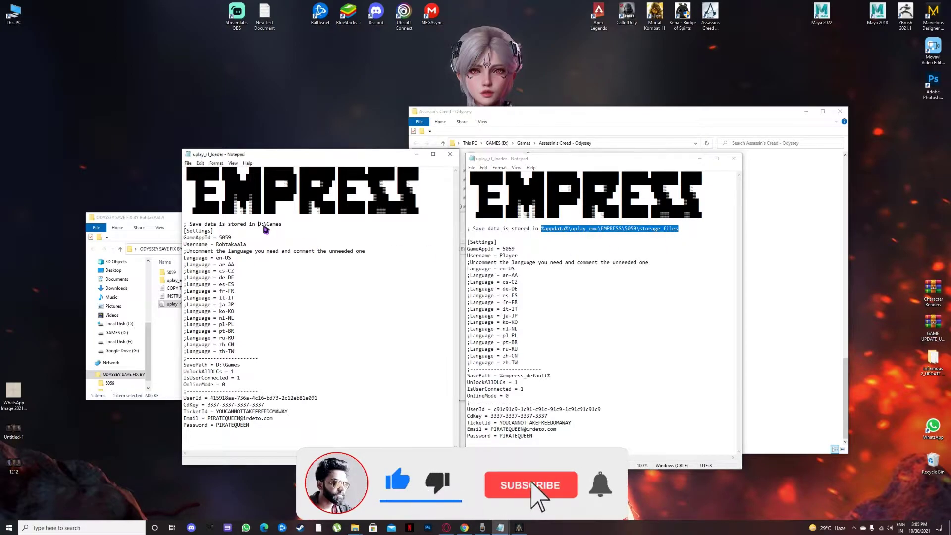
{"action": "left_click_drag", "start_coordinate": [258, 225], "coordinate": [297, 230]}
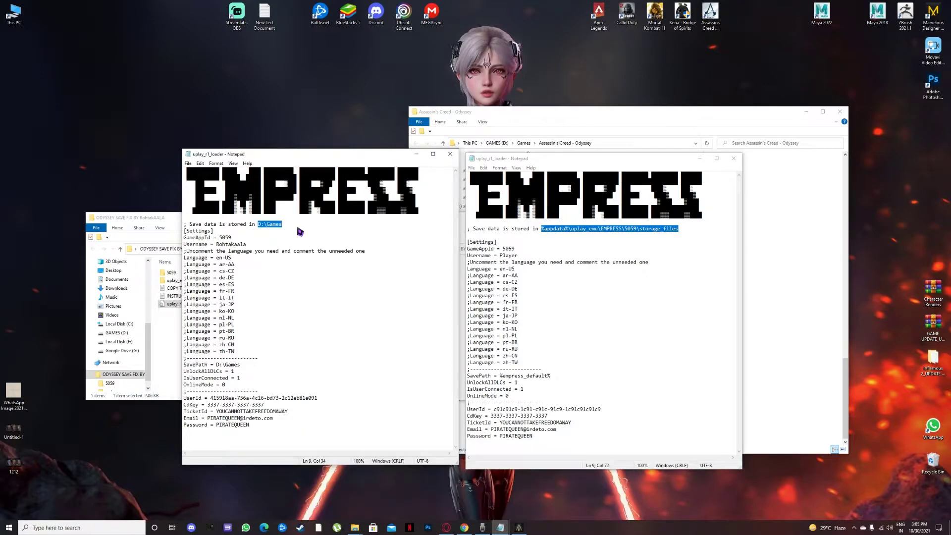
{"action": "key", "text": "Right"}
- Open D:\Games through This PC and show its path in the address bar
{"action": "left_click", "coordinate": [288, 245]}
{"action": "left_click", "coordinate": [28, 21]}
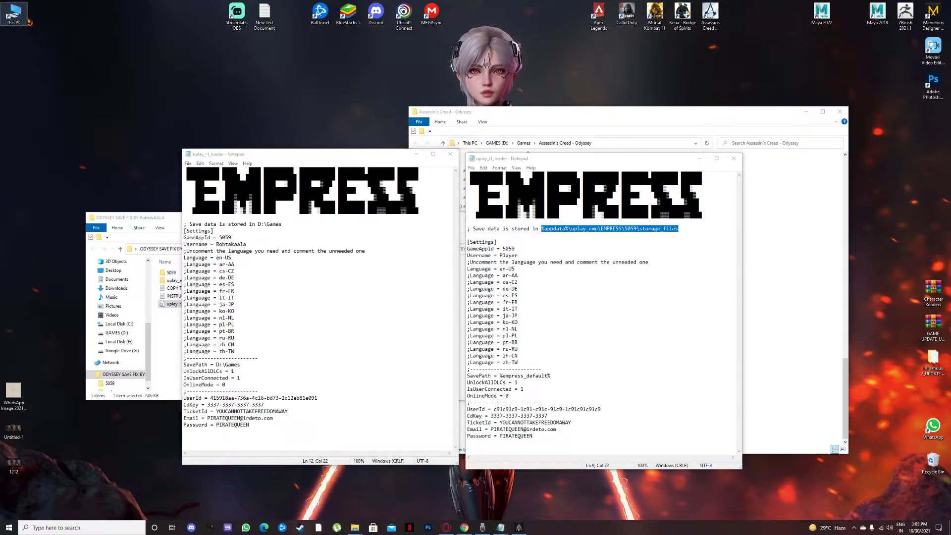
{"action": "double_click", "coordinate": [650, 259]}
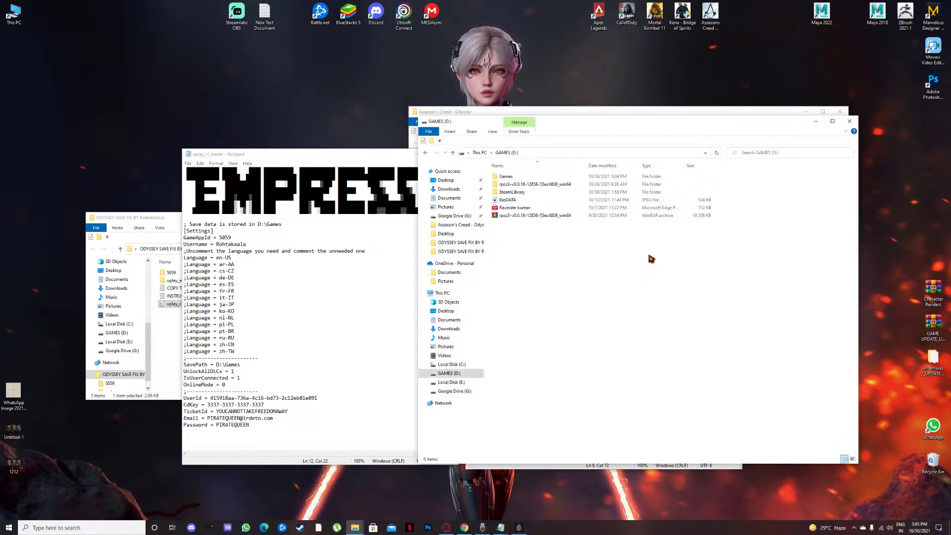
{"action": "left_click", "coordinate": [482, 154]}
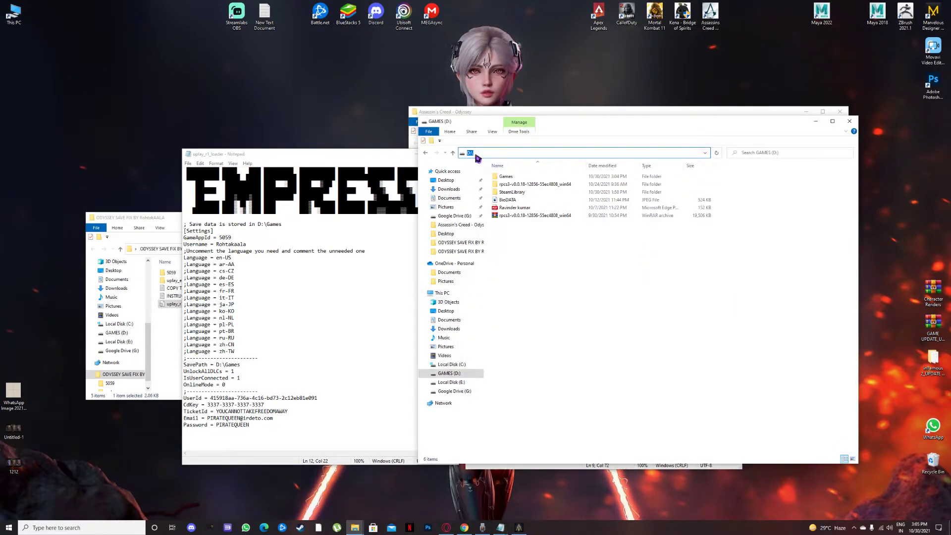
{"action": "left_click_drag", "start_coordinate": [258, 224], "coordinate": [283, 225]}
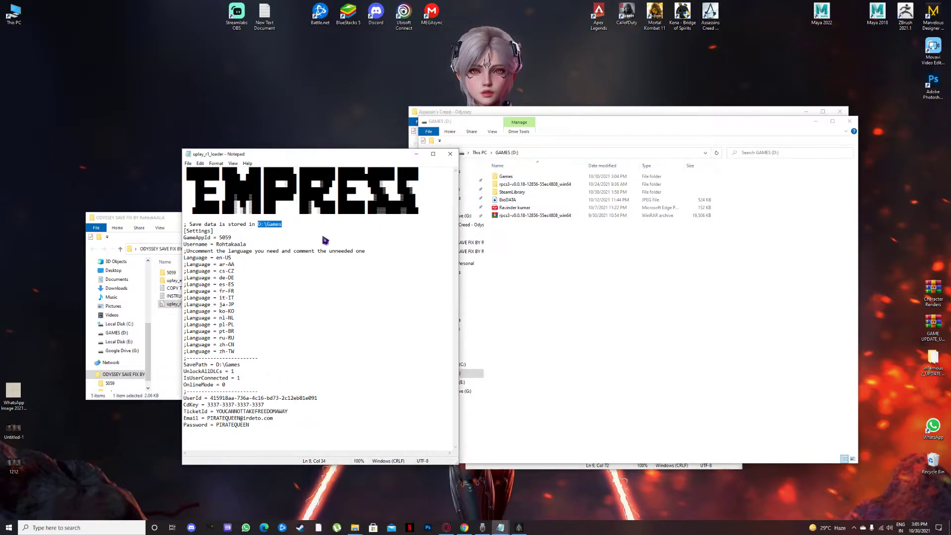
{"action": "double_click", "coordinate": [506, 176]}
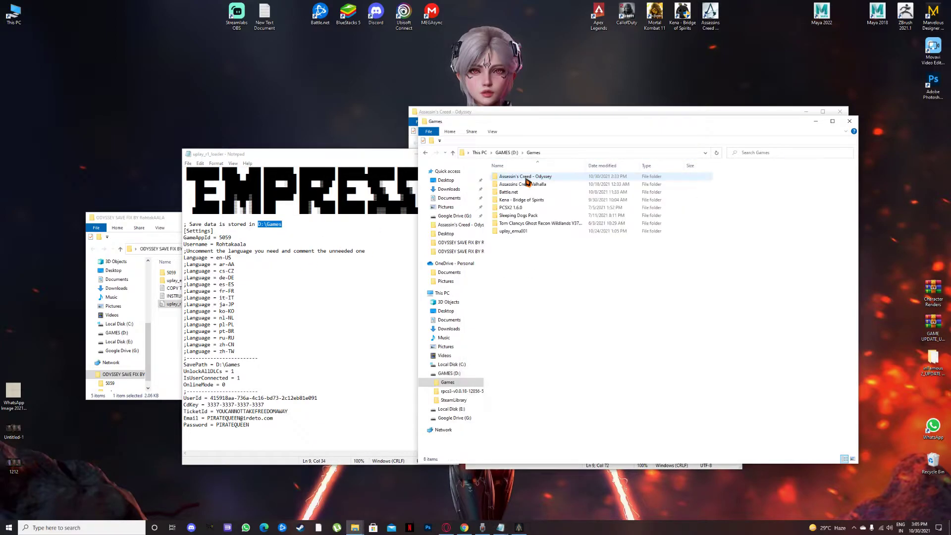
{"action": "left_click", "coordinate": [563, 154]}
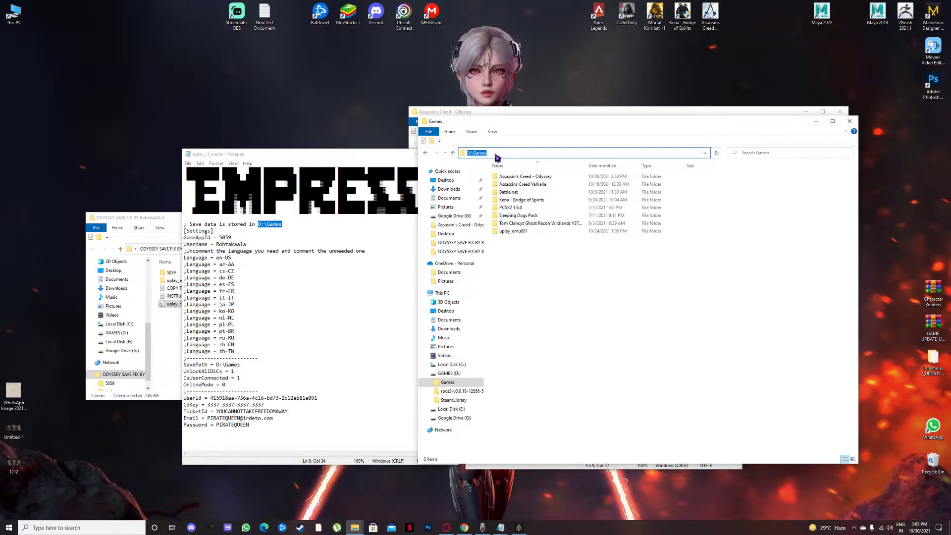
- Close the Games window and highlight the fix config's GameAppId 5059 and Username values
{"action": "left_click", "coordinate": [849, 120]}
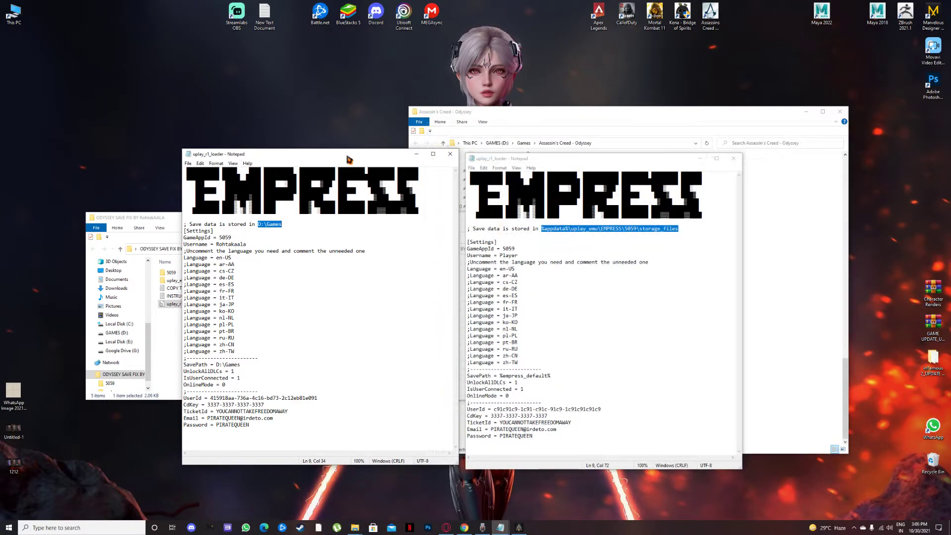
{"action": "left_click_drag", "start_coordinate": [348, 159], "coordinate": [320, 142]}
{"action": "left_click", "coordinate": [294, 280]}
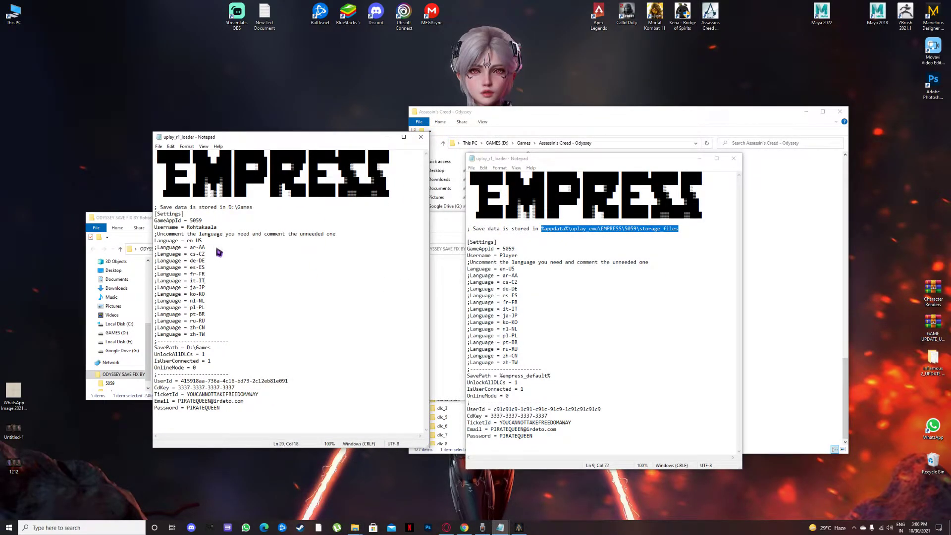
{"action": "double_click", "coordinate": [195, 220]}
{"action": "double_click", "coordinate": [194, 227]}
- Compare the original's Username 'Player' with the fix config's D:\Games SavePath
{"action": "left_click", "coordinate": [550, 270]}
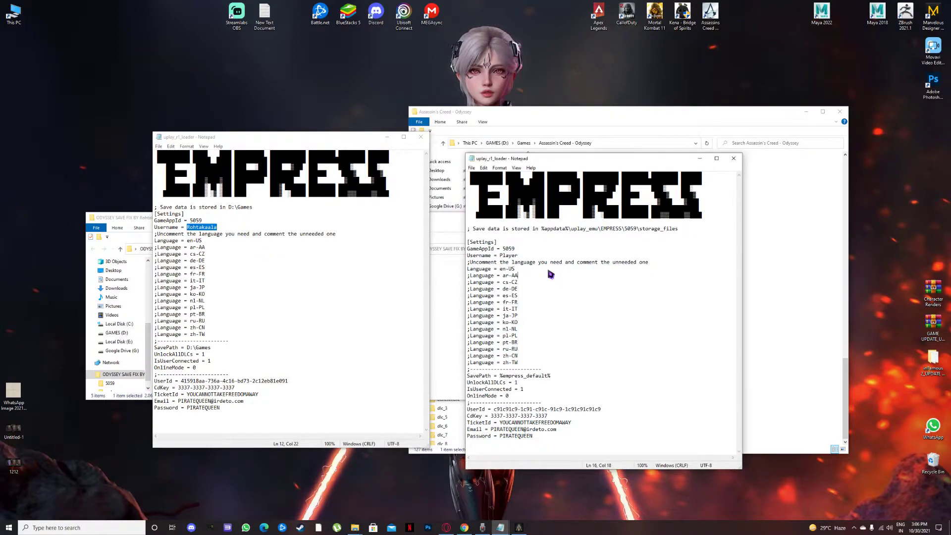
{"action": "double_click", "coordinate": [509, 256]}
{"action": "left_click", "coordinate": [223, 229]}
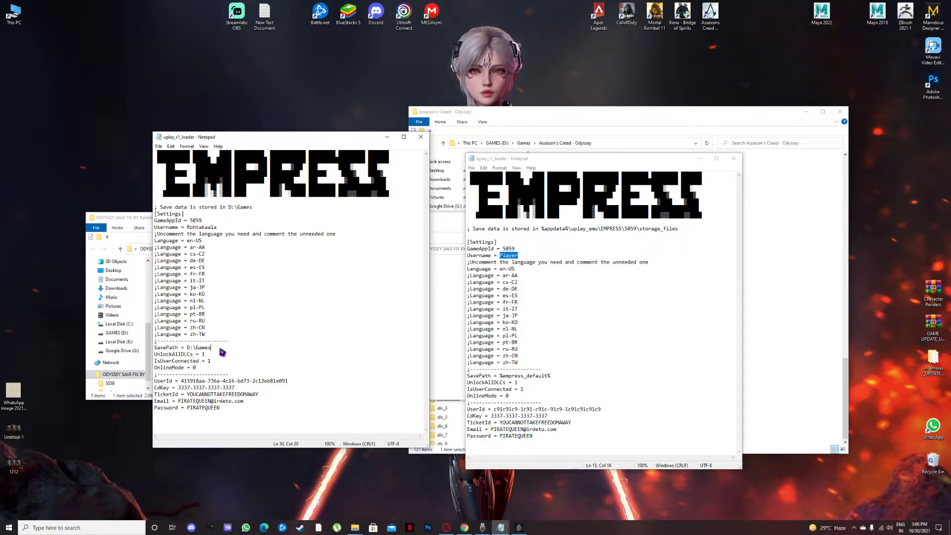
{"action": "left_click_drag", "start_coordinate": [221, 348], "coordinate": [188, 348]}
{"action": "left_click_drag", "start_coordinate": [254, 208], "coordinate": [228, 208]}
{"action": "left_click", "coordinate": [255, 342]}
- Compare the UserId values in the original and fix config files
{"action": "left_click", "coordinate": [628, 389]}
{"action": "left_click_drag", "start_coordinate": [495, 410], "coordinate": [610, 414]}
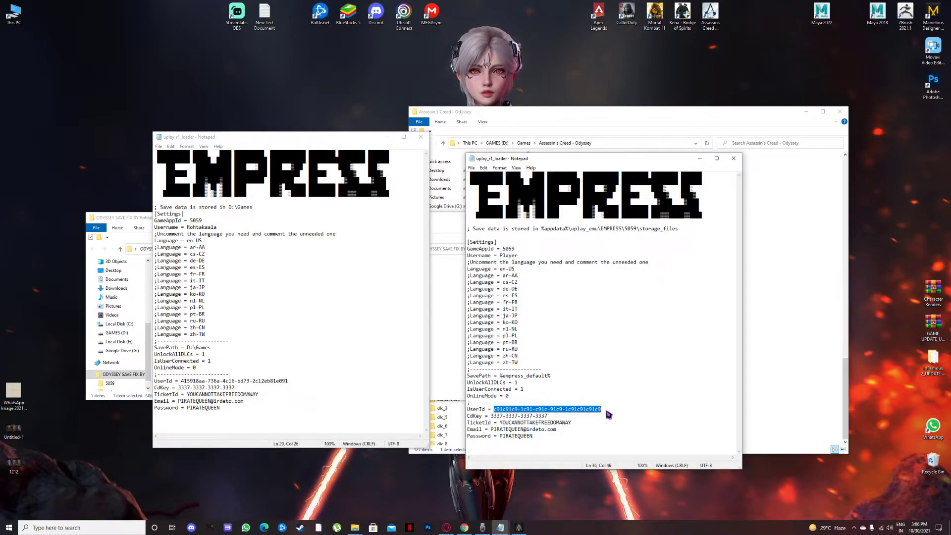
{"action": "left_click", "coordinate": [617, 415]}
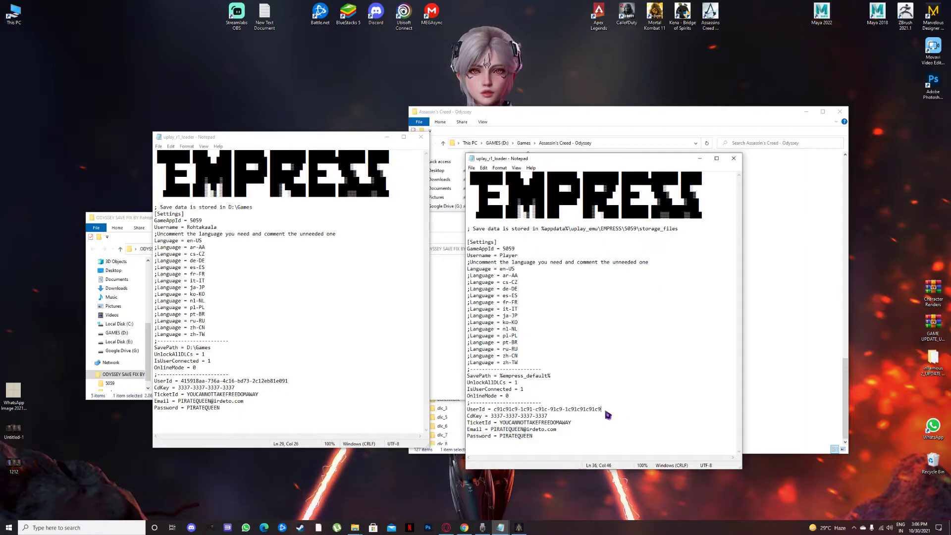
{"action": "left_click_drag", "start_coordinate": [606, 414], "coordinate": [506, 415]}
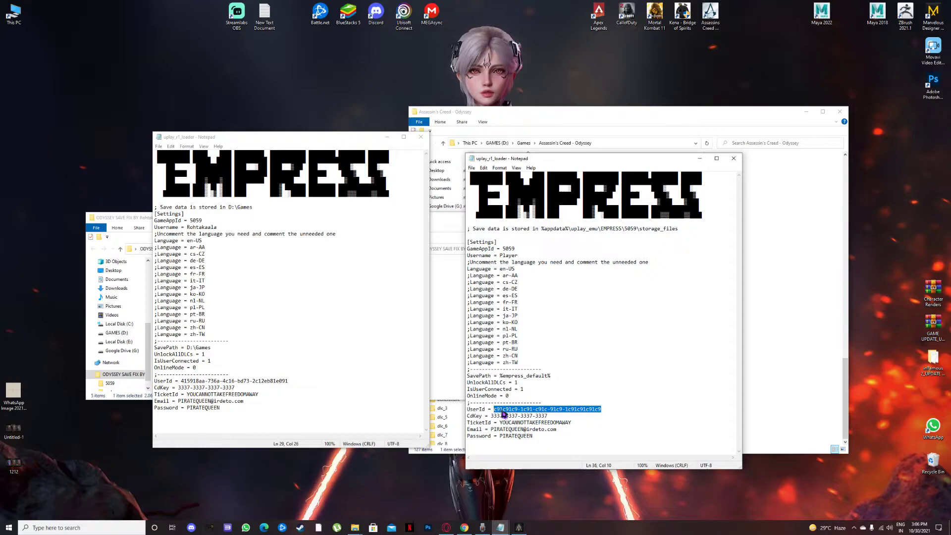
{"action": "left_click_drag", "start_coordinate": [288, 381], "coordinate": [189, 385]}
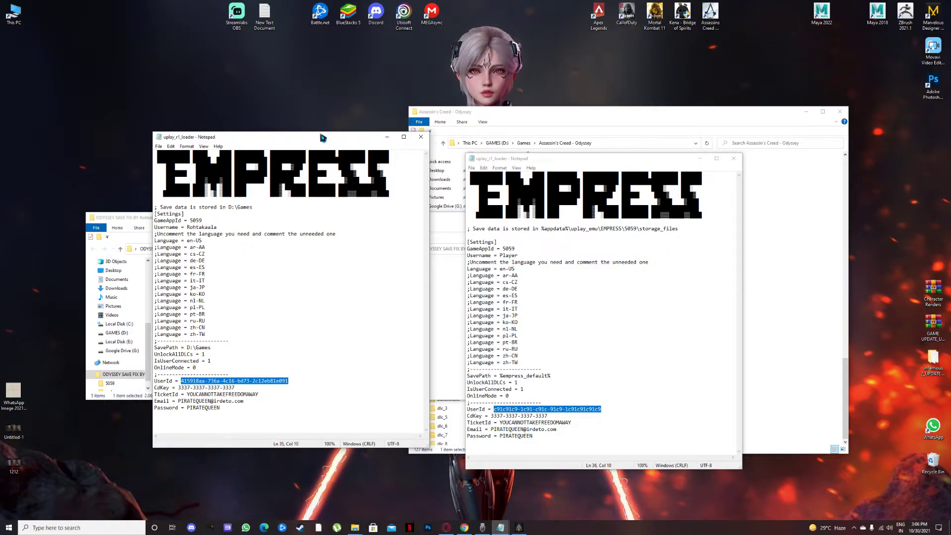
- Rearrange the config windows, close the fix config, and bring the save-fix folder forward
{"action": "left_click_drag", "start_coordinate": [322, 137], "coordinate": [288, 132]}
{"action": "mouse_move", "coordinate": [582, 164]}
{"action": "left_mouse_down"}
{"action": "mouse_move", "coordinate": [525, 172]}
{"action": "mouse_move", "coordinate": [199, 127]}
{"action": "mouse_move", "coordinate": [269, 133]}
{"action": "left_mouse_up"}
{"action": "left_click", "coordinate": [385, 132]}
{"action": "left_click", "coordinate": [520, 227]}
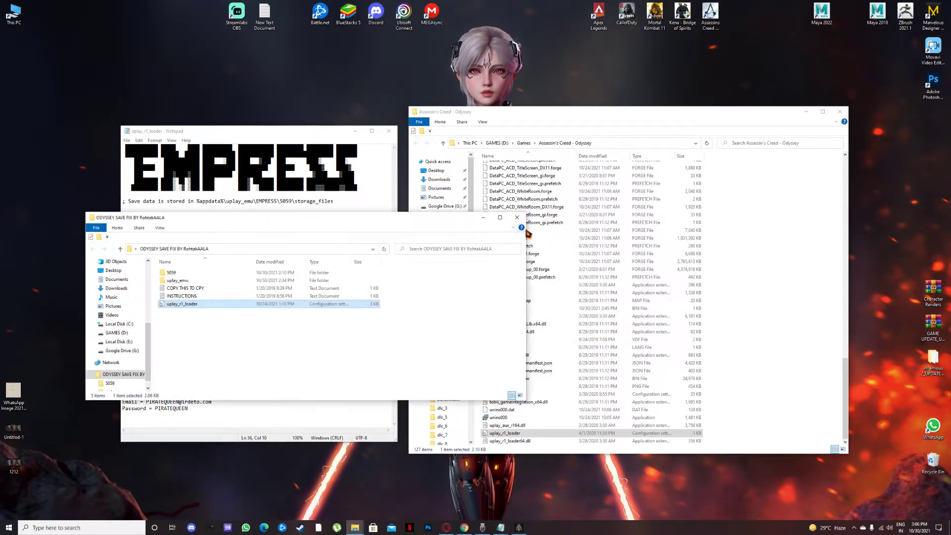
- Close the save-fix windows, then quit Odyssey to the desktop, confirming with YES
{"action": "left_click", "coordinate": [388, 131]}
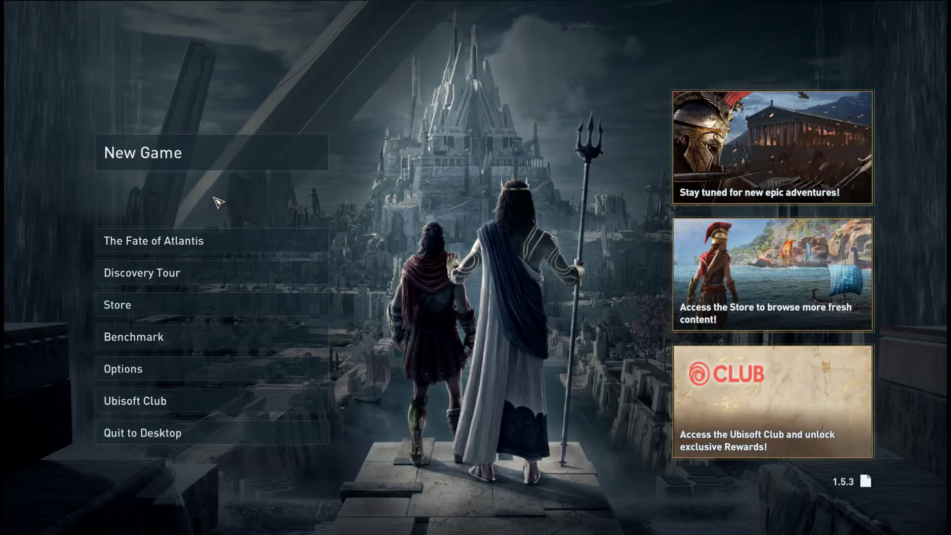
{"action": "left_click", "coordinate": [152, 433]}
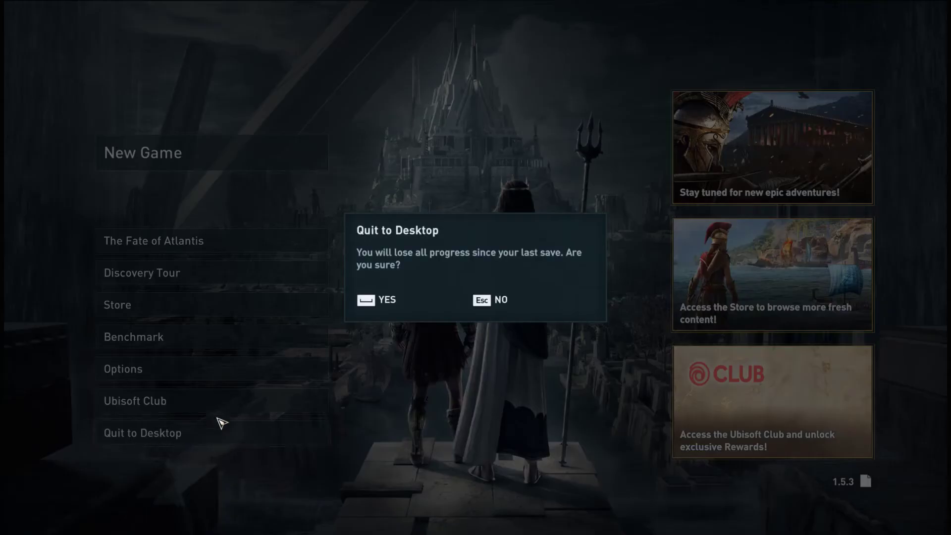
{"action": "left_click", "coordinate": [380, 301]}
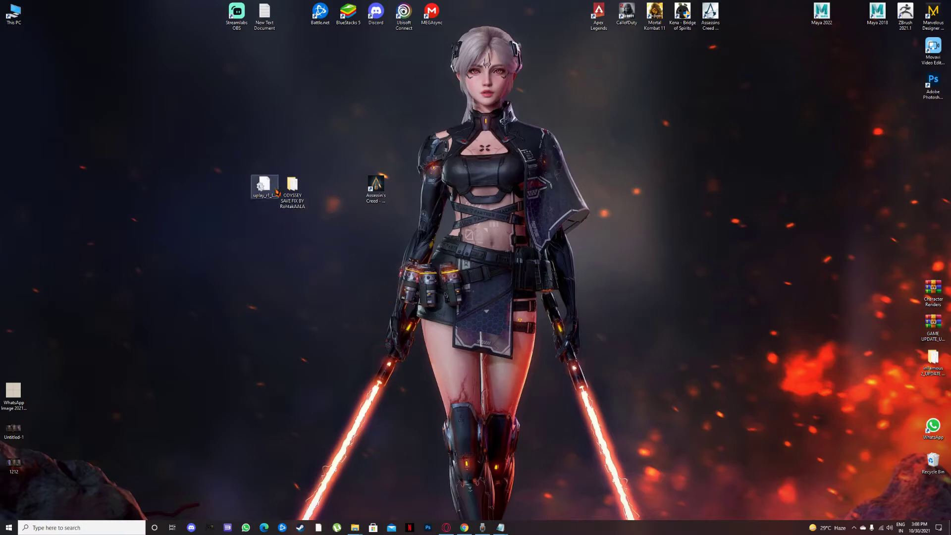
- Paste the edited uplay_r1_loader into the Odyssey game folder, overwriting the old file
{"action": "double_click", "coordinate": [291, 187]}
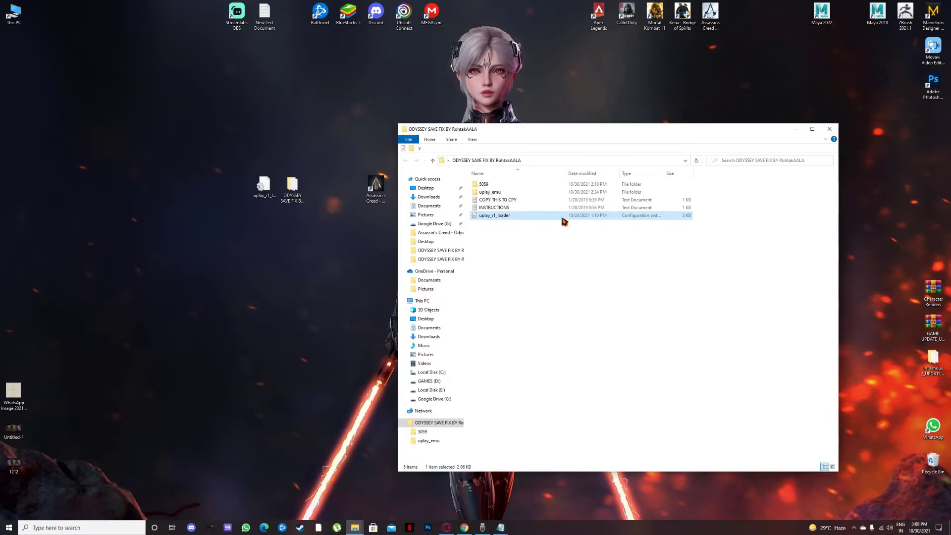
{"action": "left_click_drag", "start_coordinate": [631, 134], "coordinate": [371, 196]}
{"action": "left_click", "coordinate": [536, 192]}
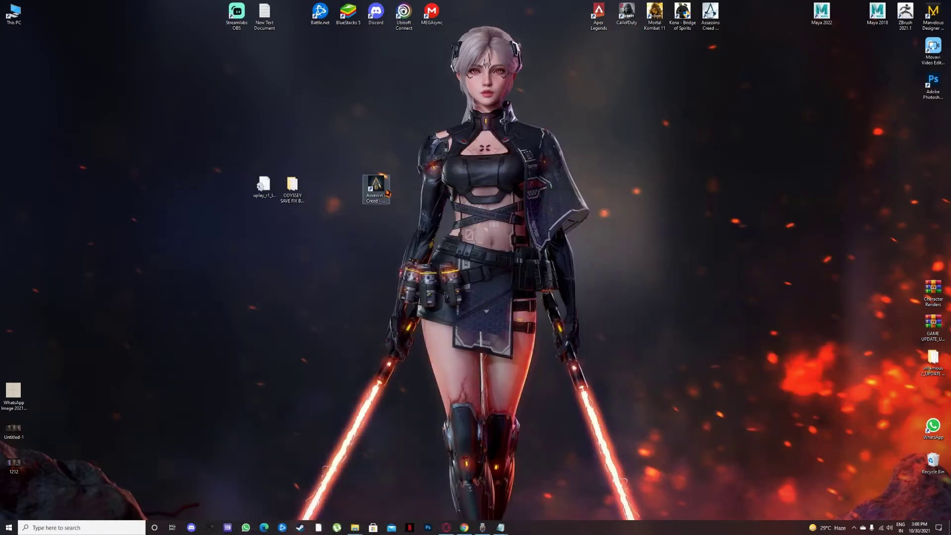
{"action": "left_click", "coordinate": [376, 192]}
{"action": "right_click", "coordinate": [381, 189]}
{"action": "left_click", "coordinate": [401, 201]}
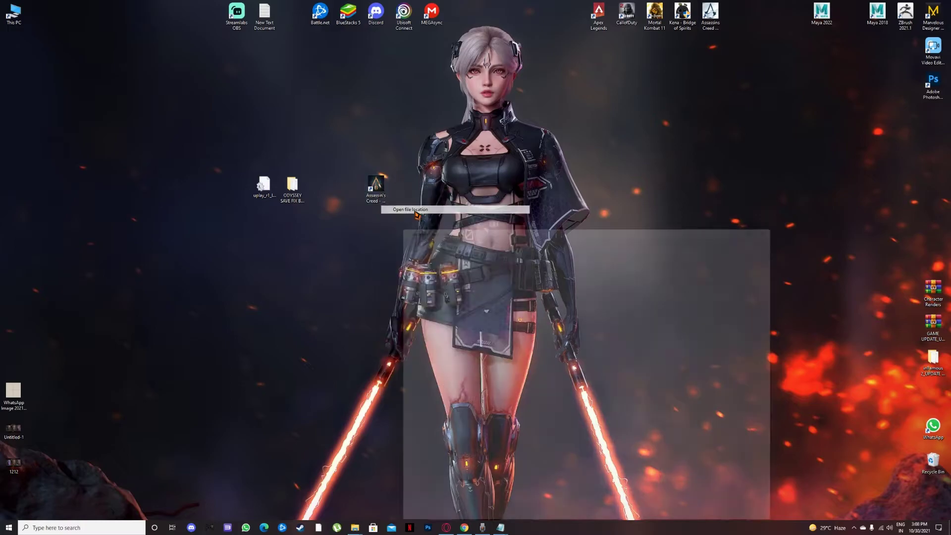
{"action": "scroll", "coordinate": [776, 360], "scroll_direction": "down", "scroll_amount": 10}
{"action": "scroll", "coordinate": [776, 360], "scroll_direction": "down", "scroll_amount": 3}
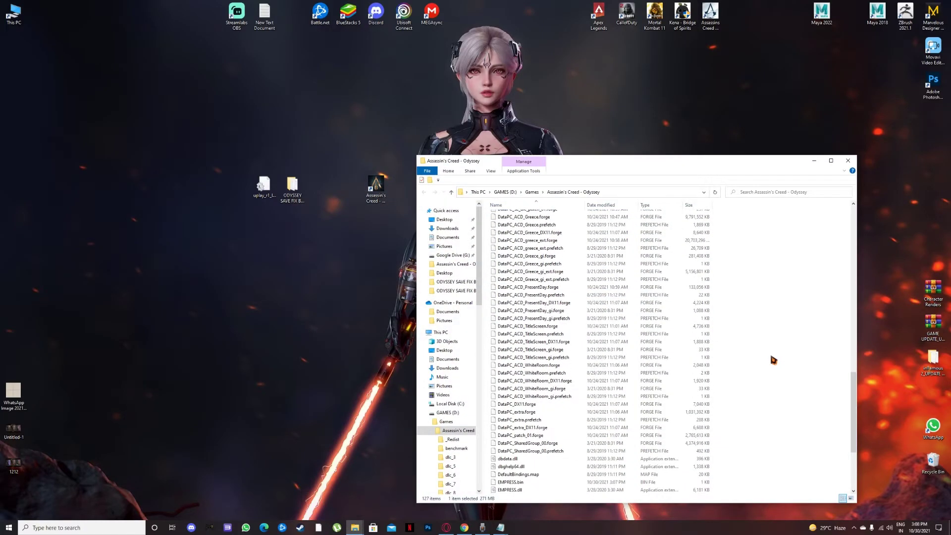
{"action": "key", "text": "ctrl+v"}
{"action": "left_click", "coordinate": [466, 213]}
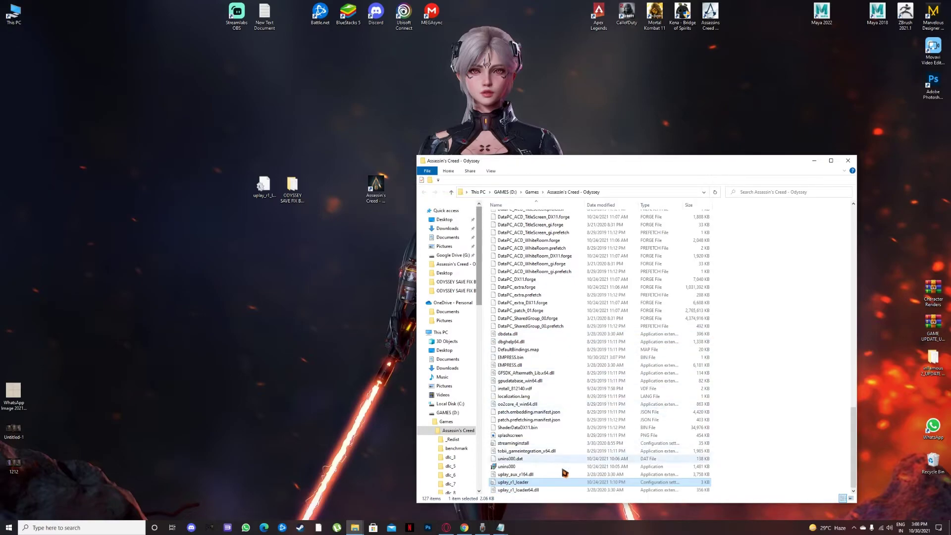
- In D:\Games, rename the uplay_emu01 folder to uplay_emu
{"action": "double_click", "coordinate": [14, 14]}
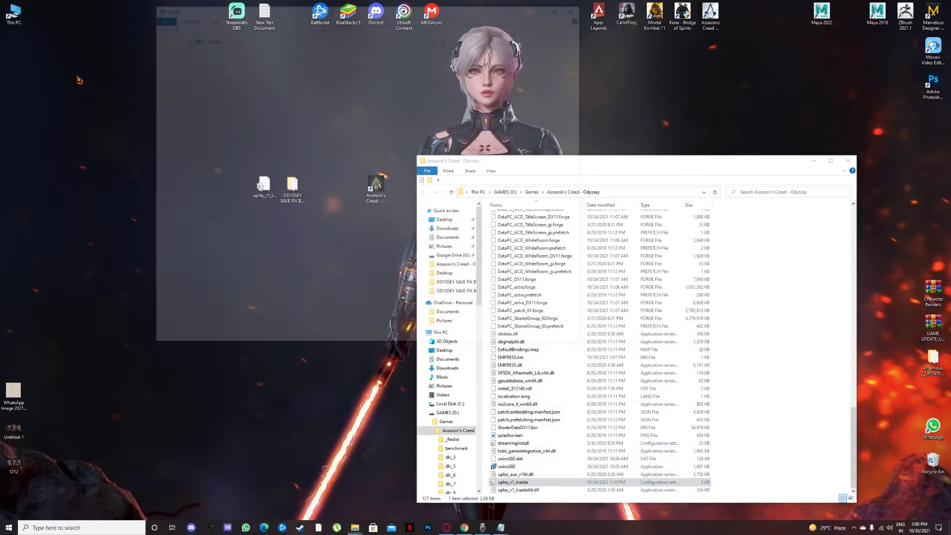
{"action": "left_click", "coordinate": [372, 146]}
{"action": "double_click", "coordinate": [371, 146]}
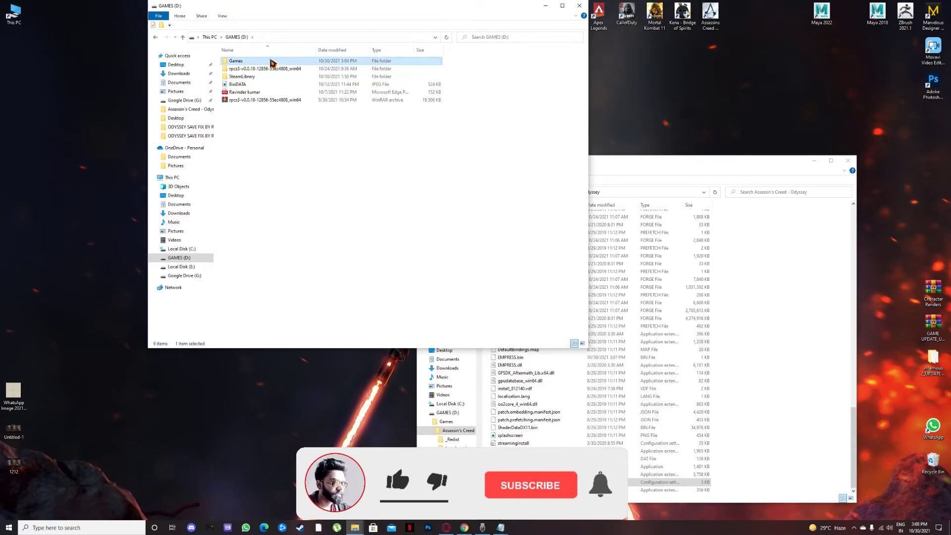
{"action": "double_click", "coordinate": [272, 64]}
{"action": "left_click", "coordinate": [274, 119]}
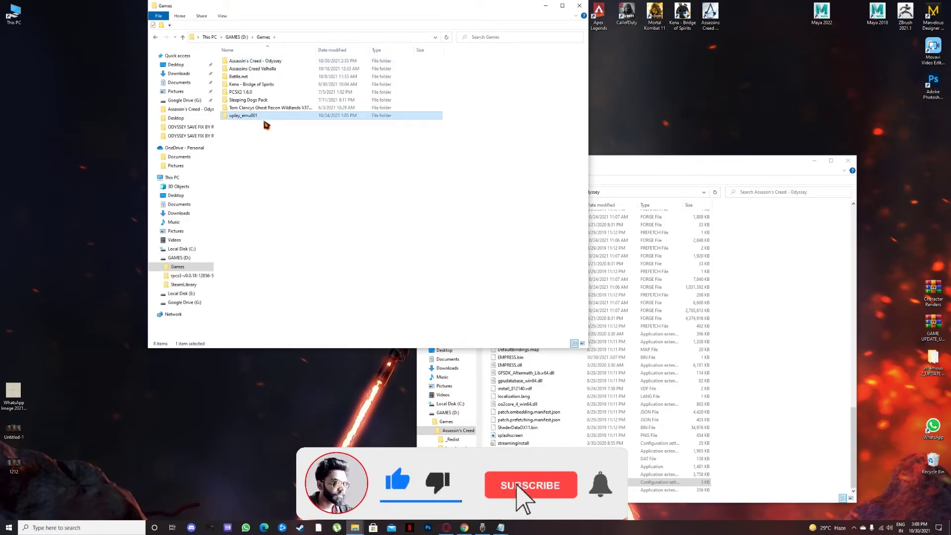
{"action": "left_click", "coordinate": [263, 122]}
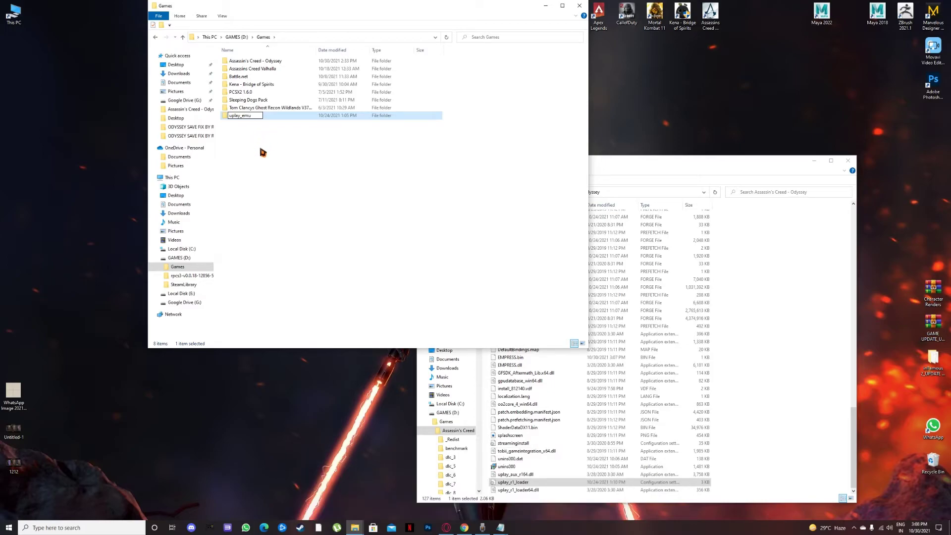
{"action": "left_click", "coordinate": [265, 135]}
{"action": "left_click", "coordinate": [253, 116]}
- Close the Odyssey game folder and Games folder windows
{"action": "left_click_drag", "start_coordinate": [729, 161], "coordinate": [747, 142]}
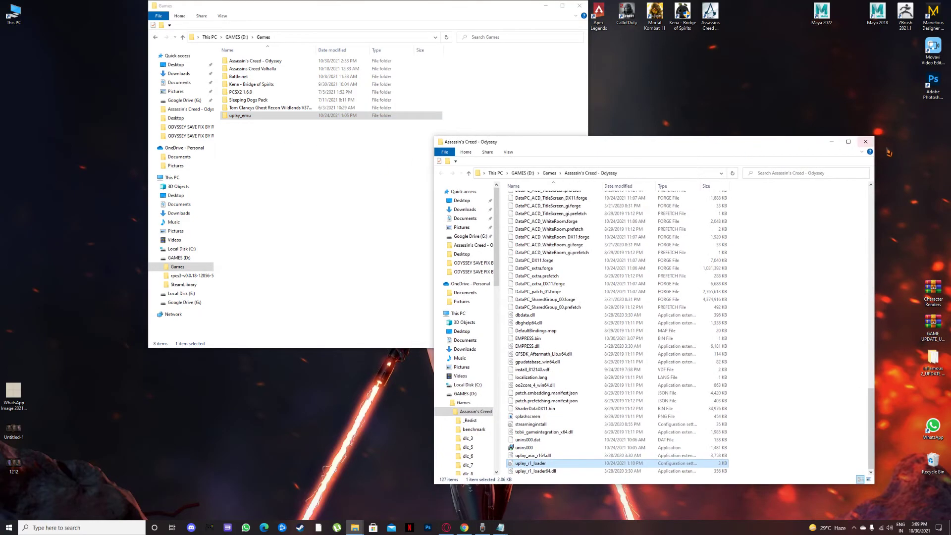
{"action": "left_click", "coordinate": [863, 141]}
{"action": "left_click_drag", "start_coordinate": [505, 17], "coordinate": [500, 138]}
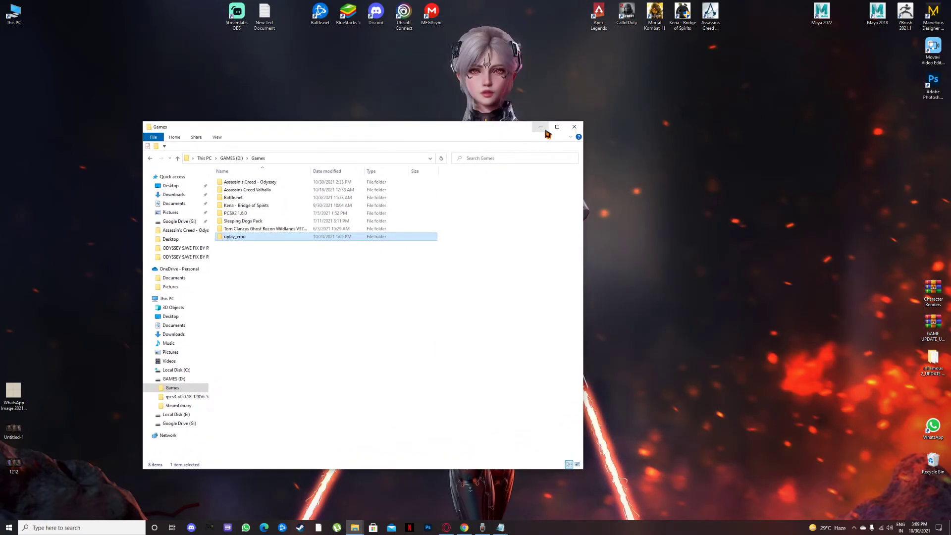
{"action": "left_click", "coordinate": [540, 127]}
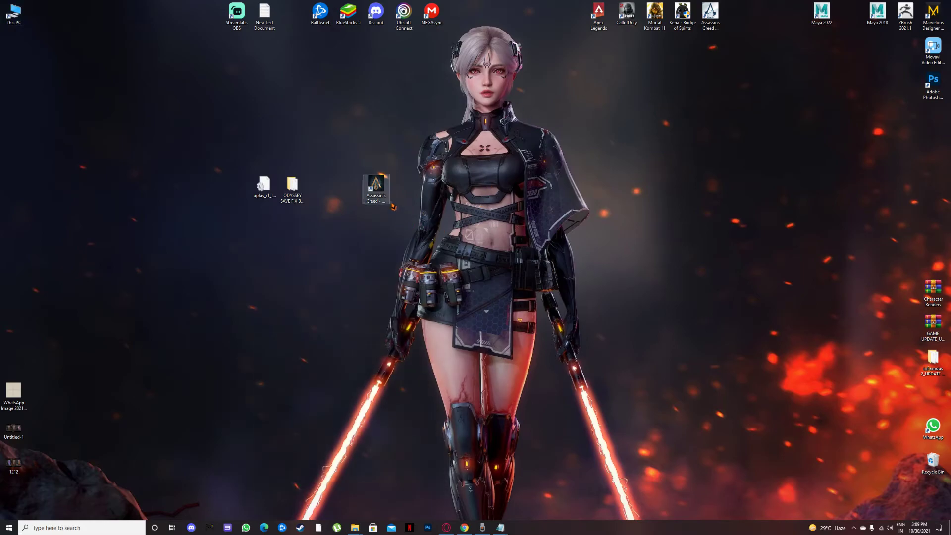
- Relaunch Odyssey, view the Load Game save list, then quit to desktop with YES
{"action": "left_click", "coordinate": [388, 191]}
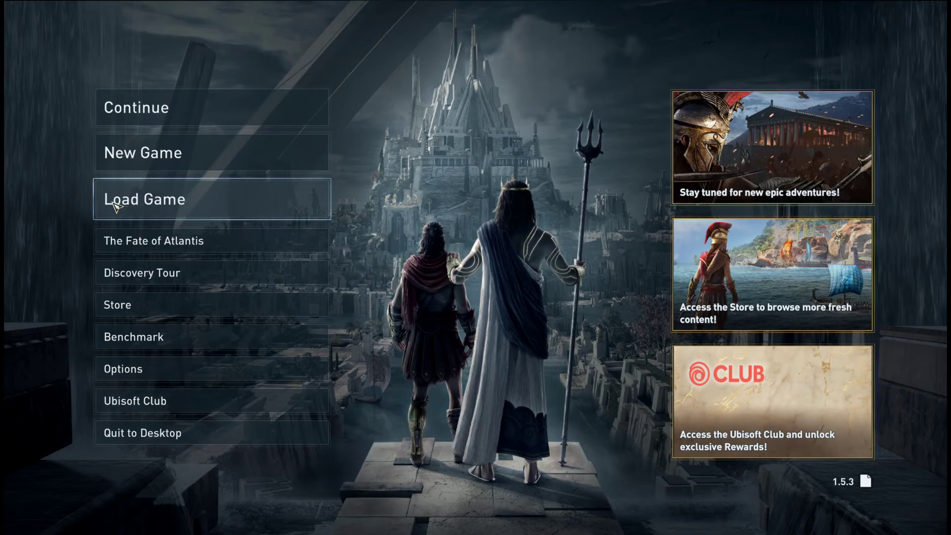
{"action": "left_click", "coordinate": [161, 202]}
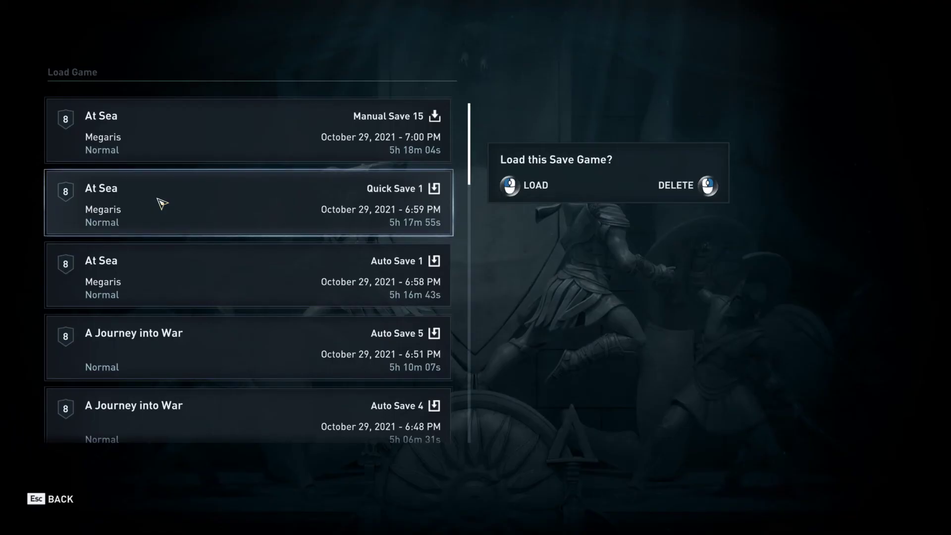
{"action": "scroll", "coordinate": [232, 156], "scroll_direction": "down", "scroll_amount": 5}
{"action": "scroll", "coordinate": [233, 238], "scroll_direction": "down", "scroll_amount": 5}
{"action": "scroll", "coordinate": [233, 245], "scroll_direction": "down", "scroll_amount": 5}
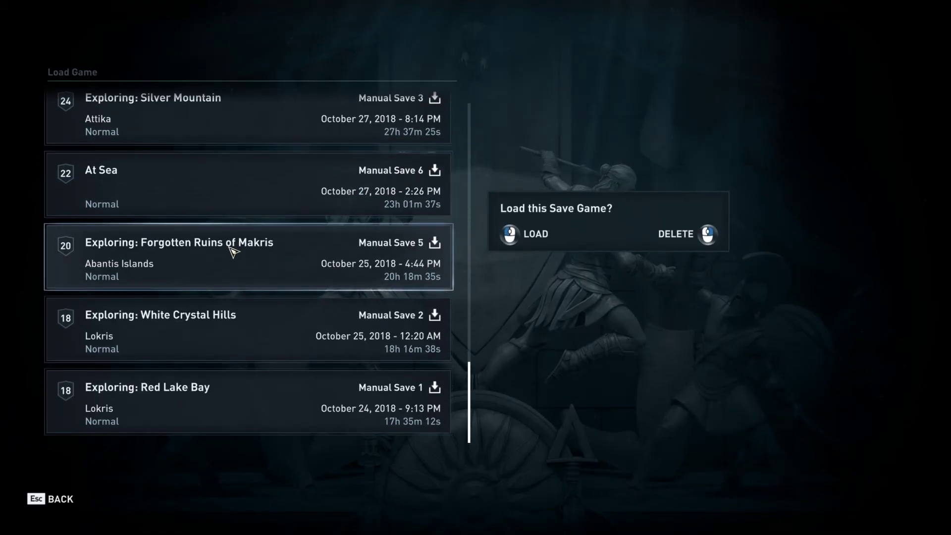
{"action": "scroll", "coordinate": [232, 252], "scroll_direction": "down", "scroll_amount": 5}
{"action": "scroll", "coordinate": [245, 230], "scroll_direction": "up", "scroll_amount": 10}
{"action": "scroll", "coordinate": [276, 163], "scroll_direction": "up", "scroll_amount": 2}
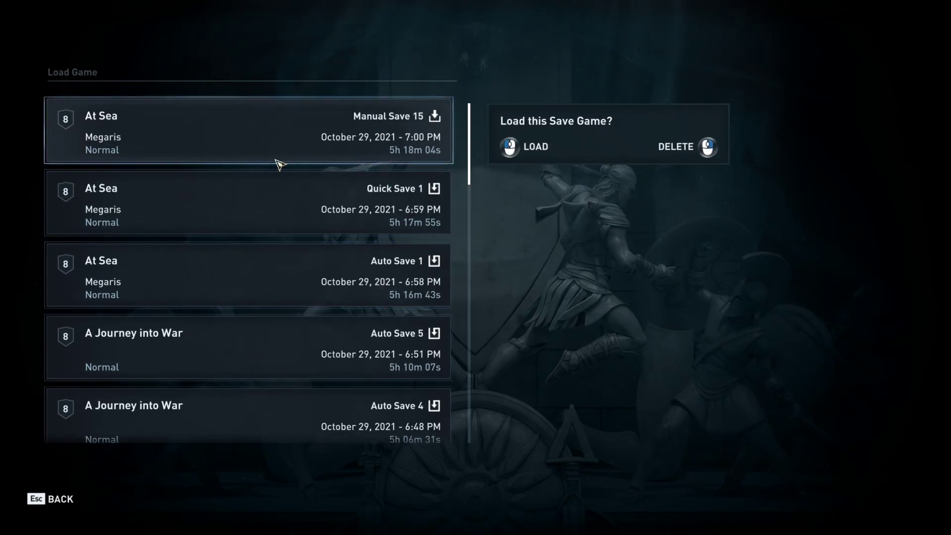
{"action": "key", "text": "Escape"}
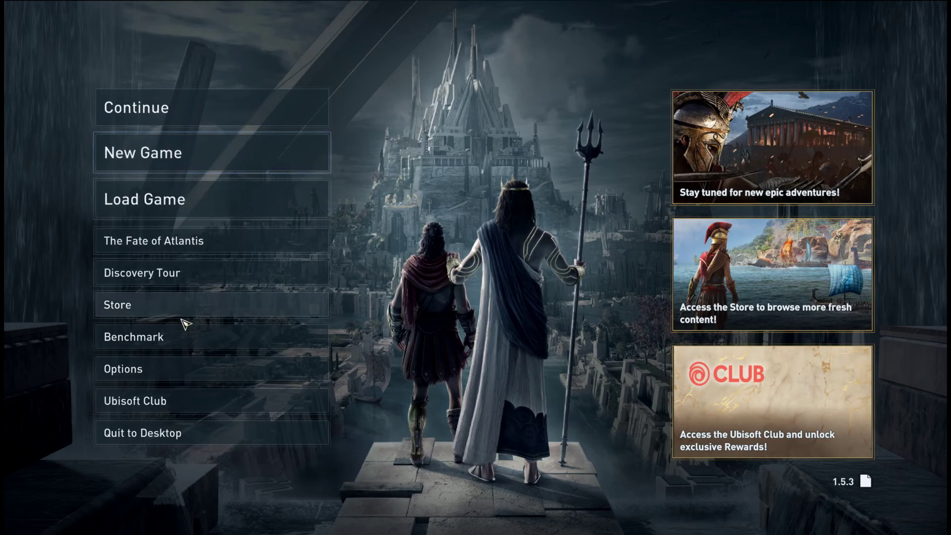
{"action": "left_click", "coordinate": [152, 438]}
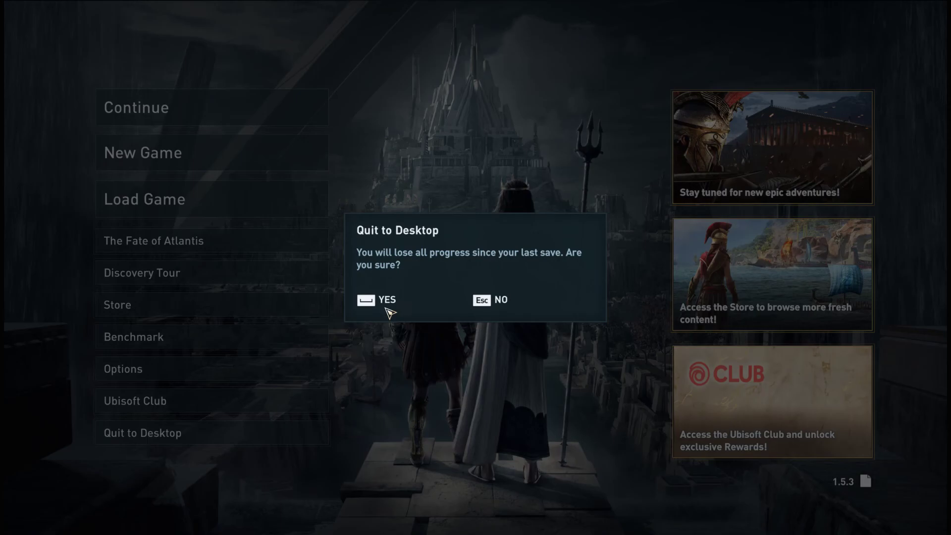
{"action": "left_click", "coordinate": [381, 304]}
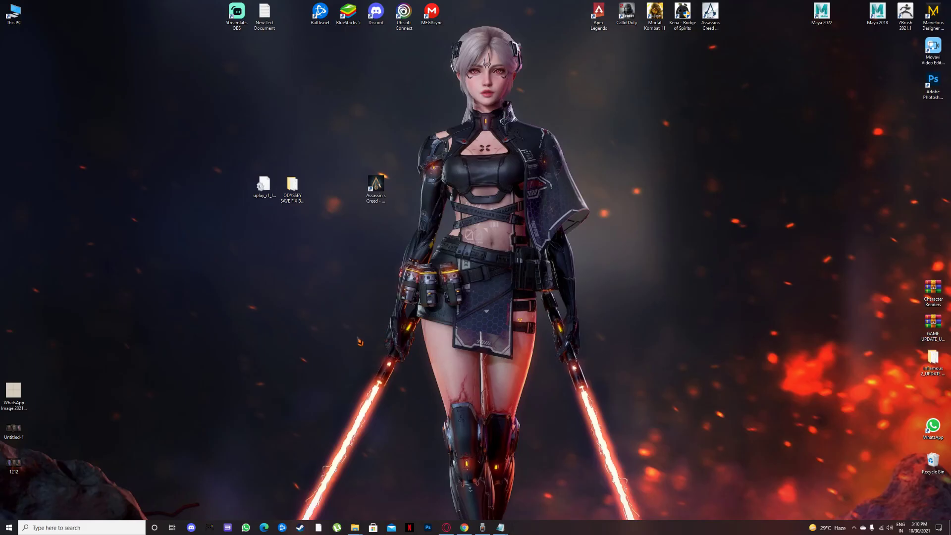